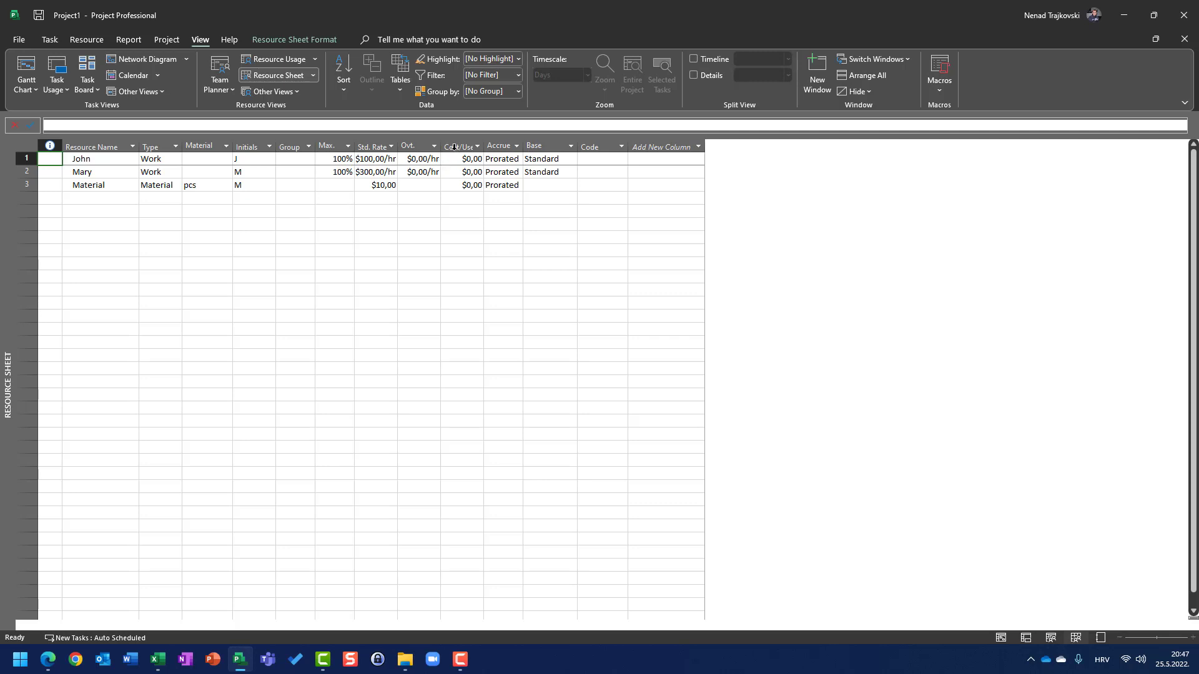
Widen the Cost/Use column in the resource sheet
click(497, 145)
drag(497, 146, 506, 146)
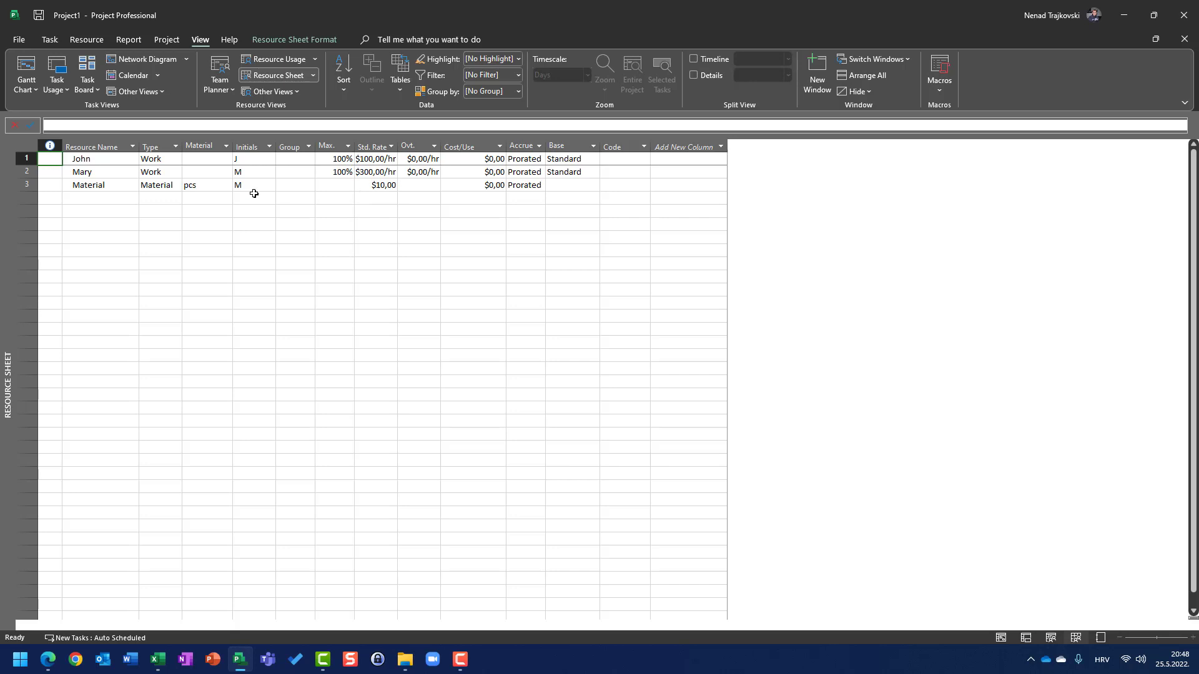
Examine the task's assignments in the Gantt Chart and Task Usage views, comparing each resource's work and cost with its rate in the Resource Sheet
click(26, 73)
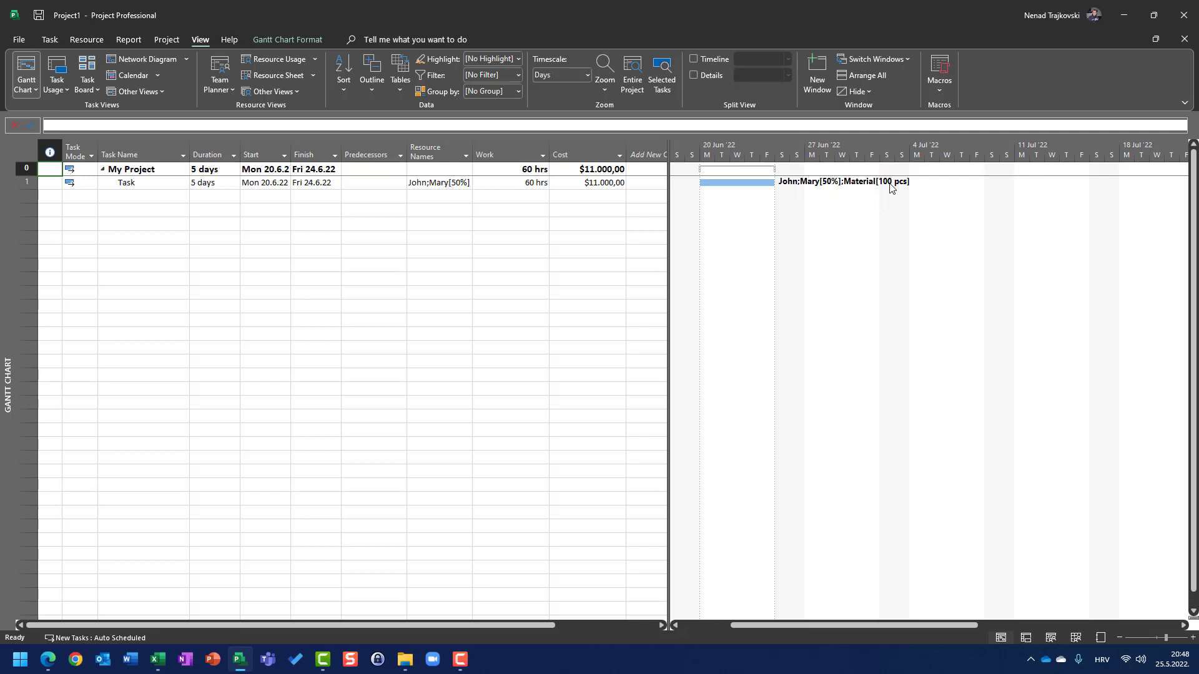
click(68, 72)
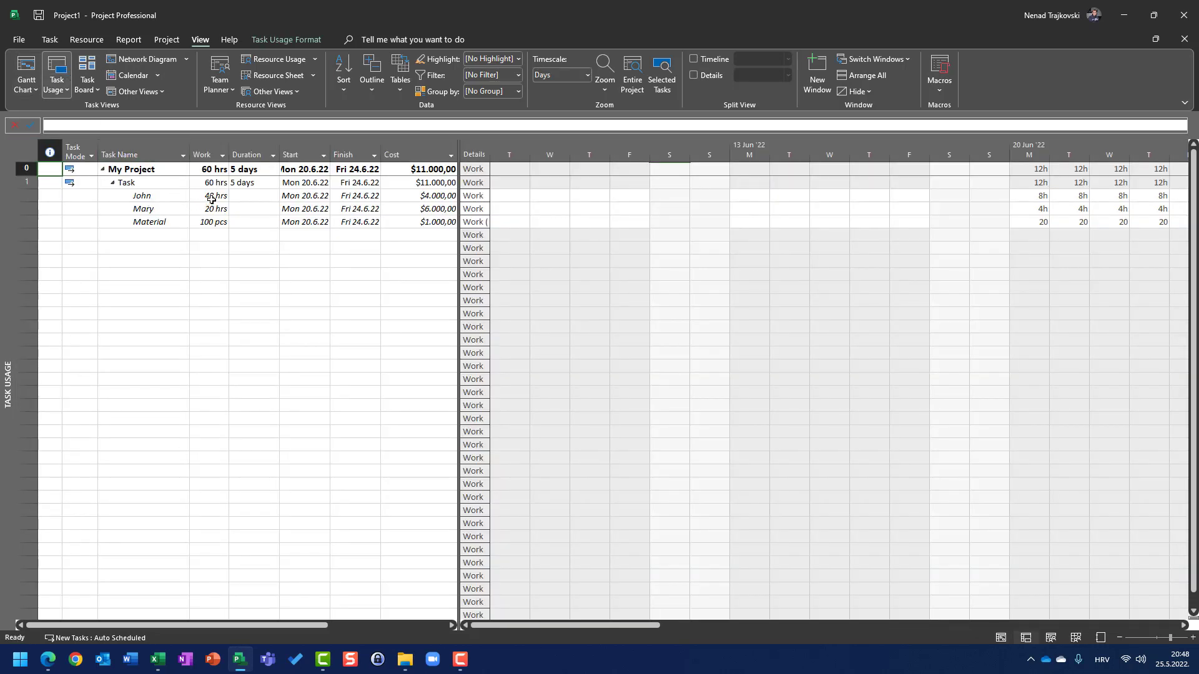
click(211, 197)
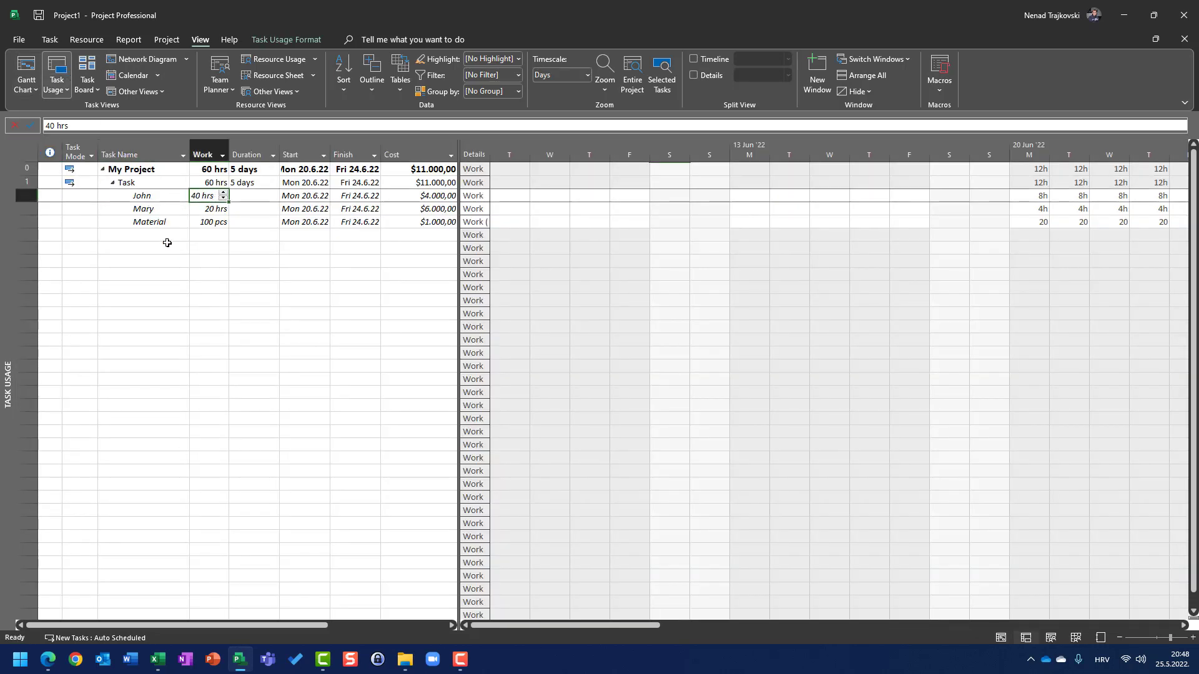
click(399, 198)
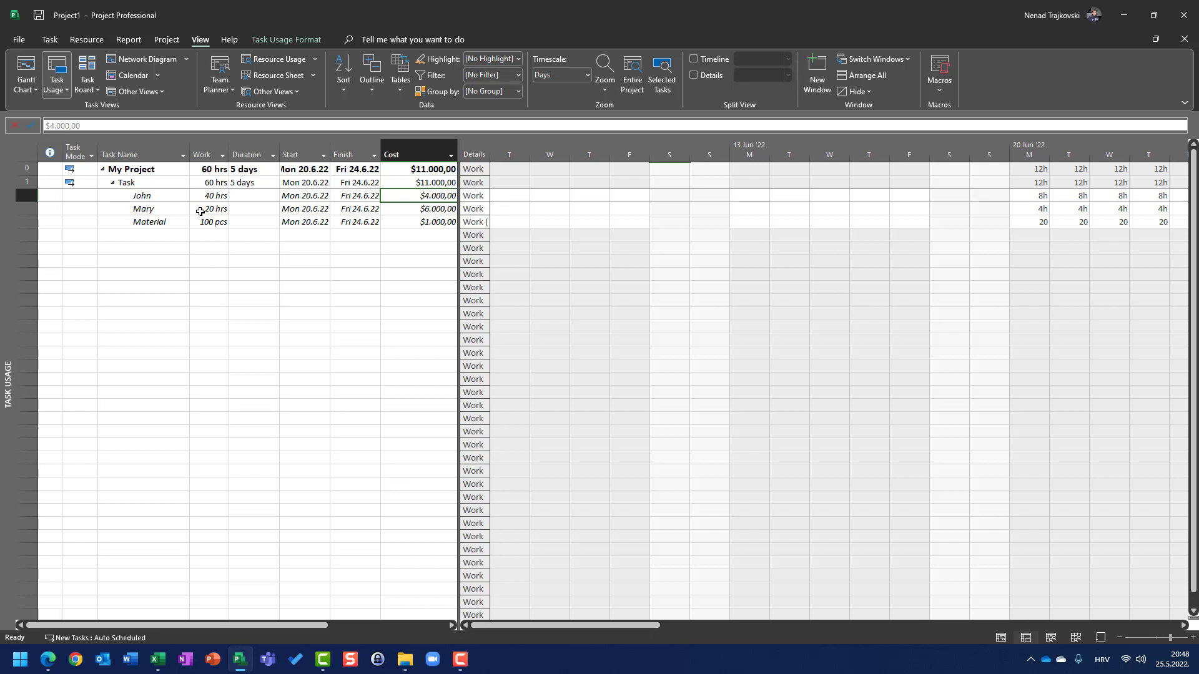
click(292, 75)
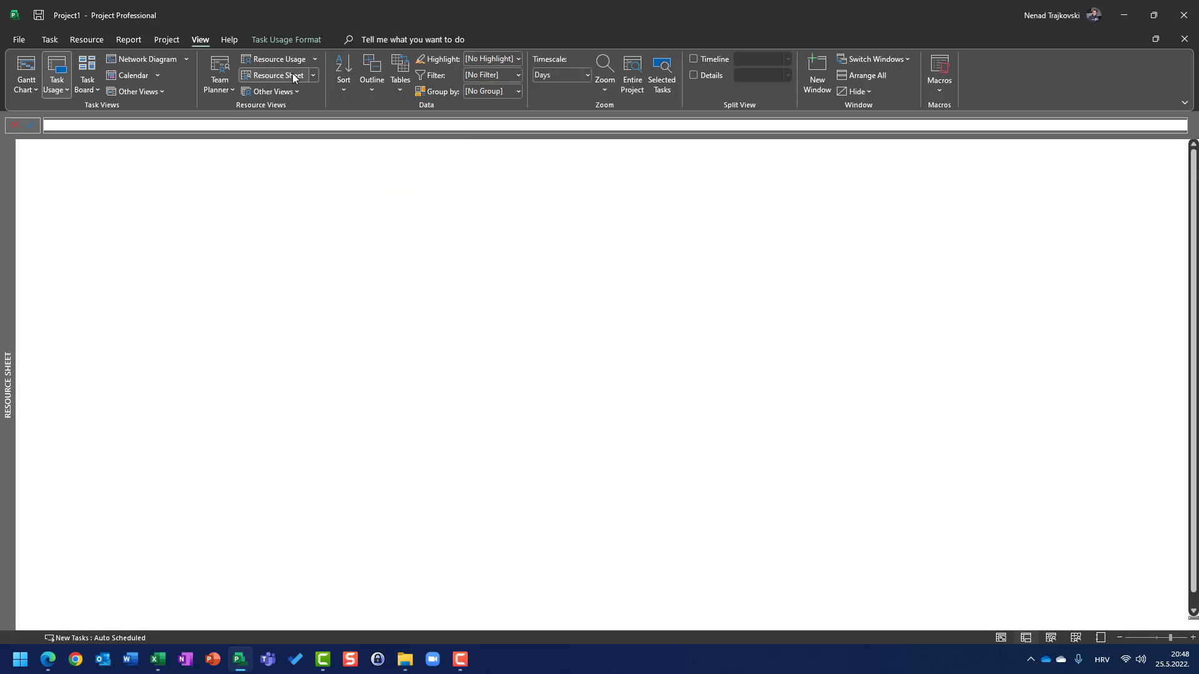
click(55, 66)
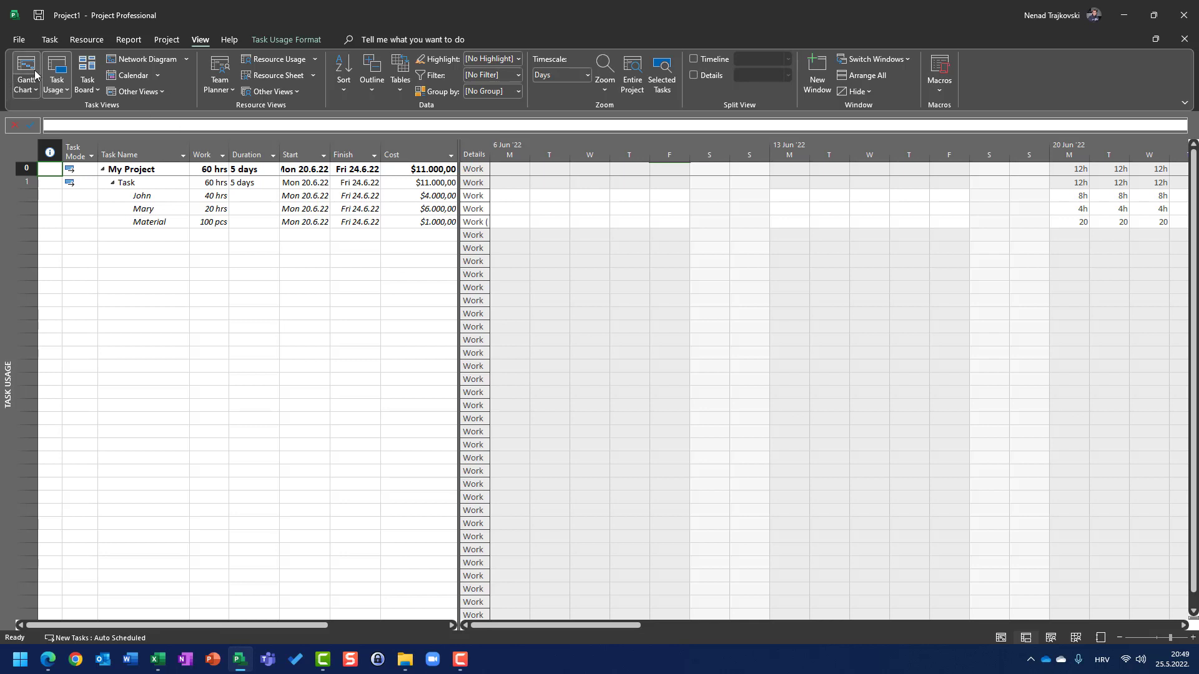
Set Cost/Use to 100 for both work resources and the Material resource in the Resource Sheet
click(278, 76)
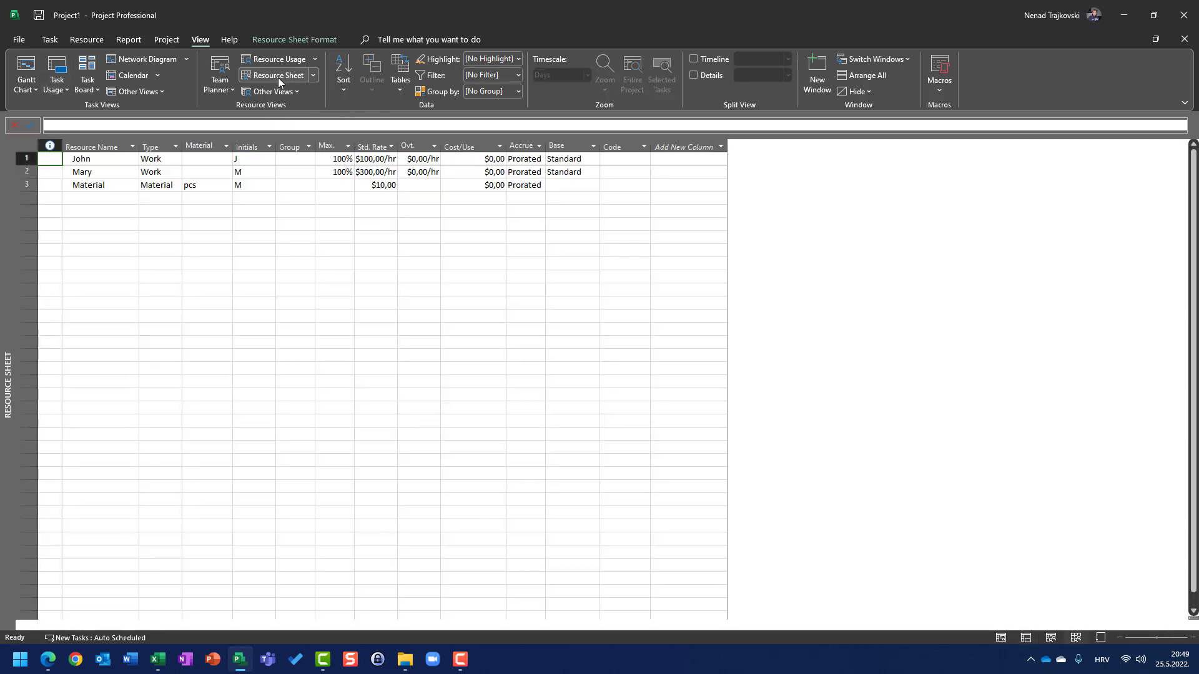
click(490, 161)
text(100)
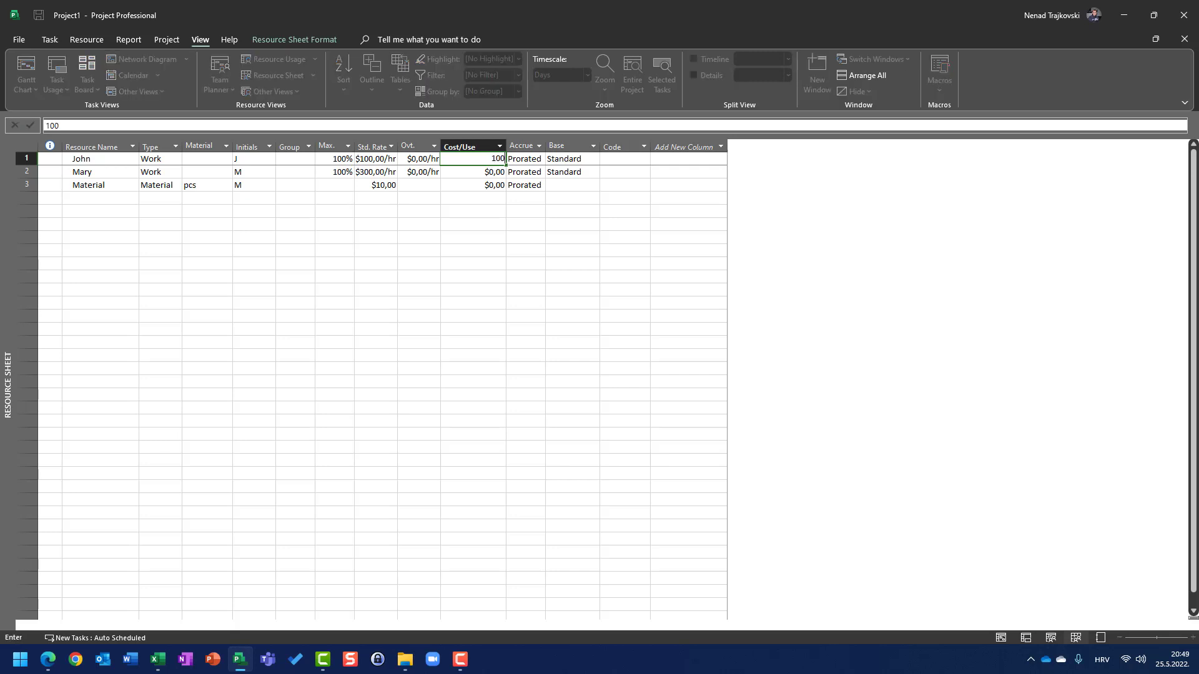
key(Return)
text(100)
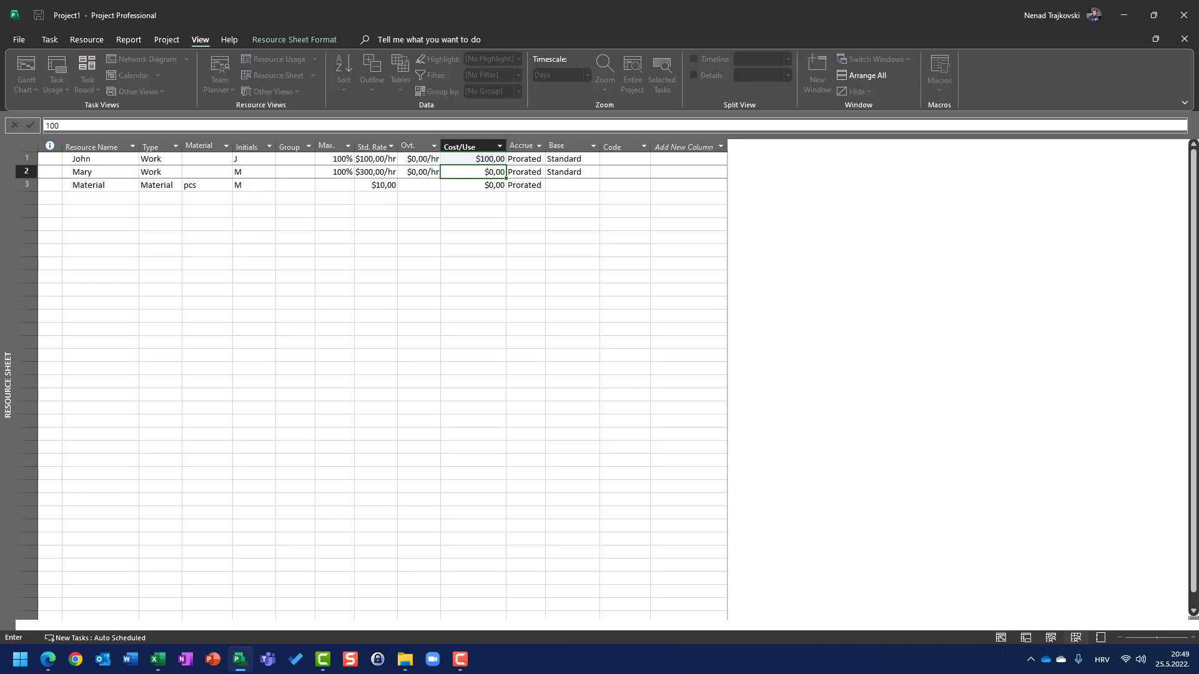
key(Return)
text(100)
key(Return)
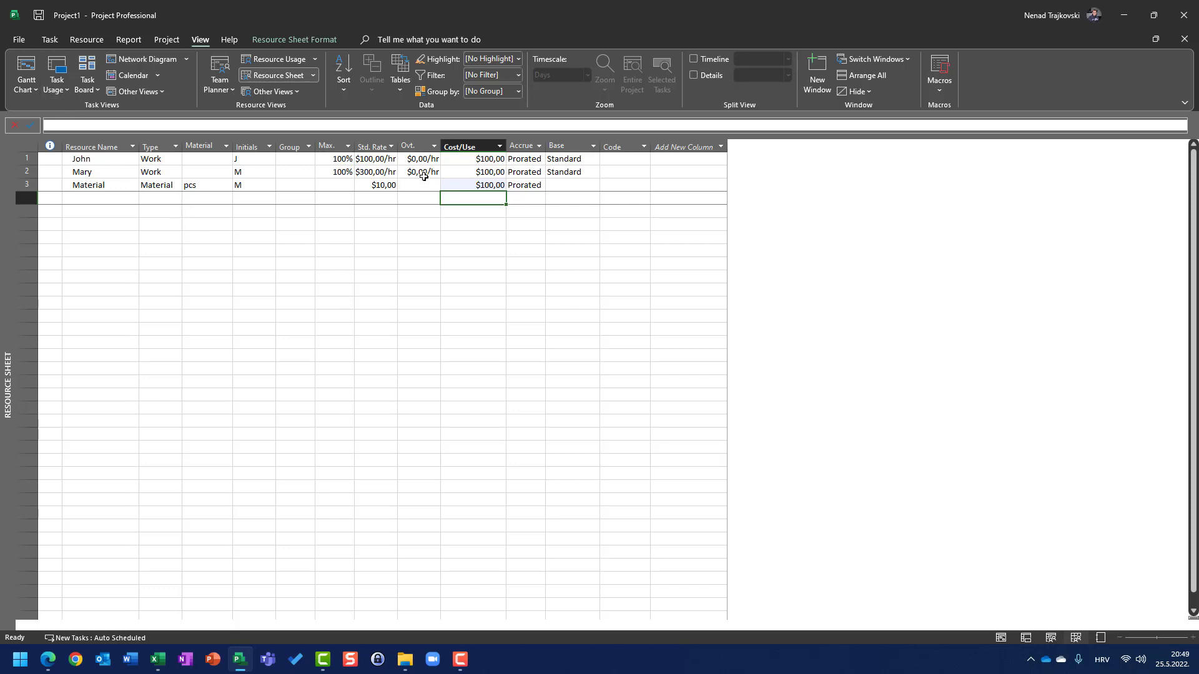
Review the task's total cost in the Gantt Chart and each assignment's cost in the Task Usage view
click(27, 75)
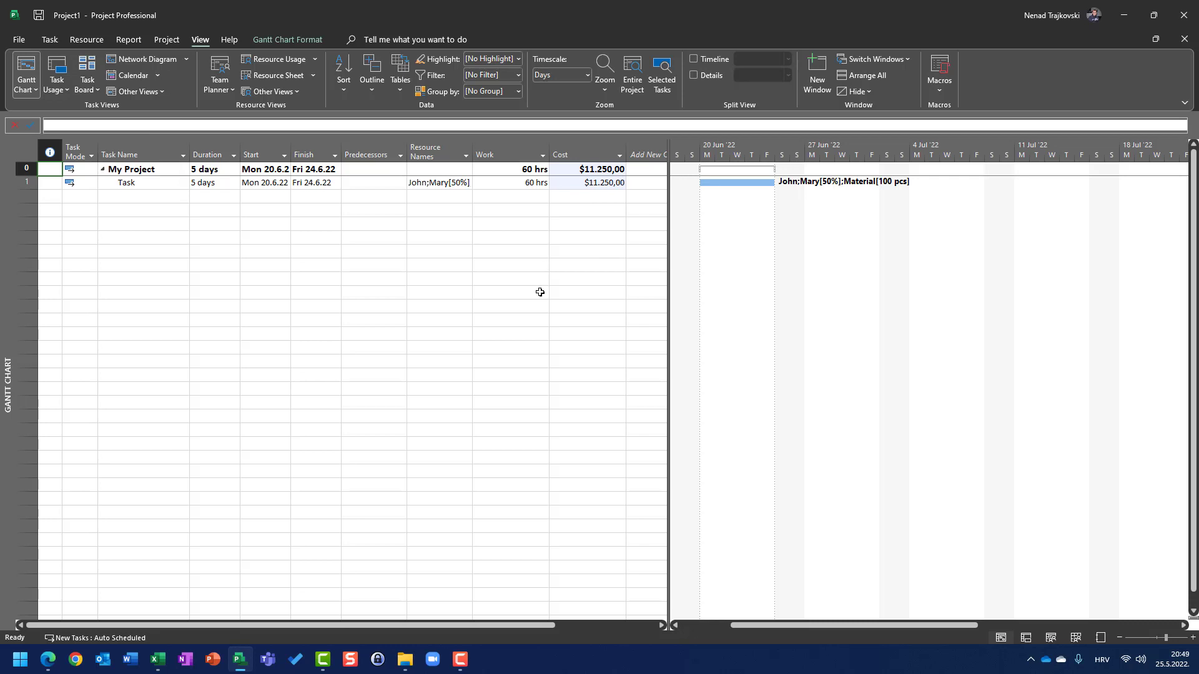
click(257, 145)
click(62, 80)
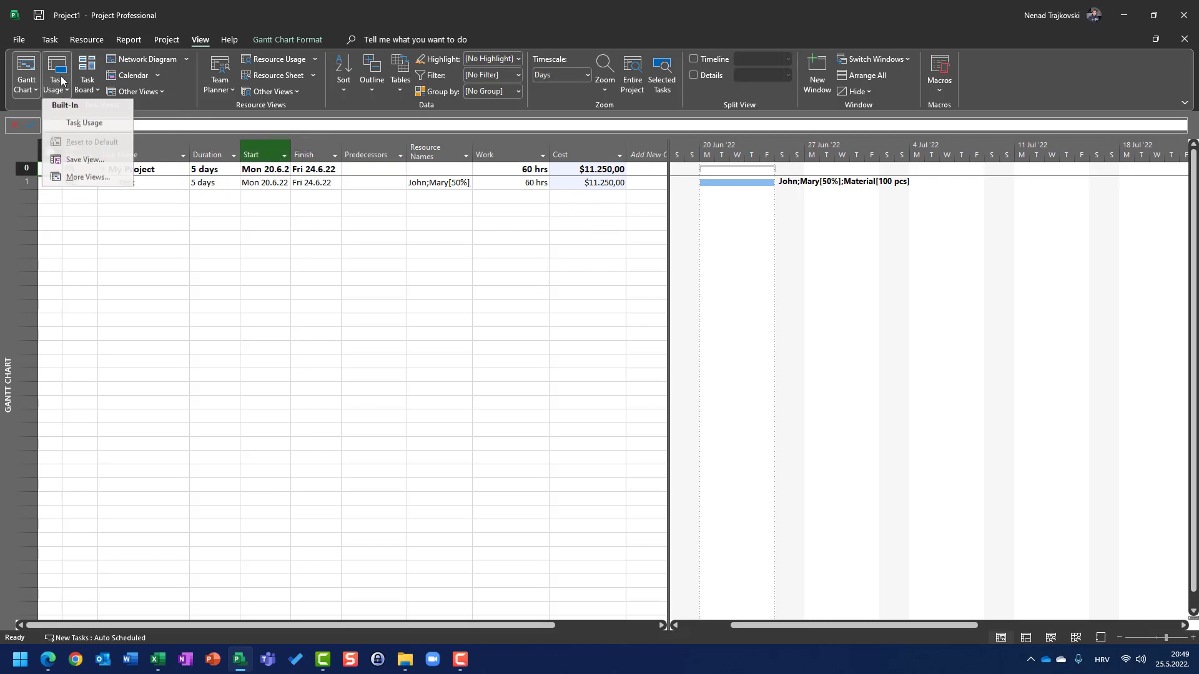
click(70, 122)
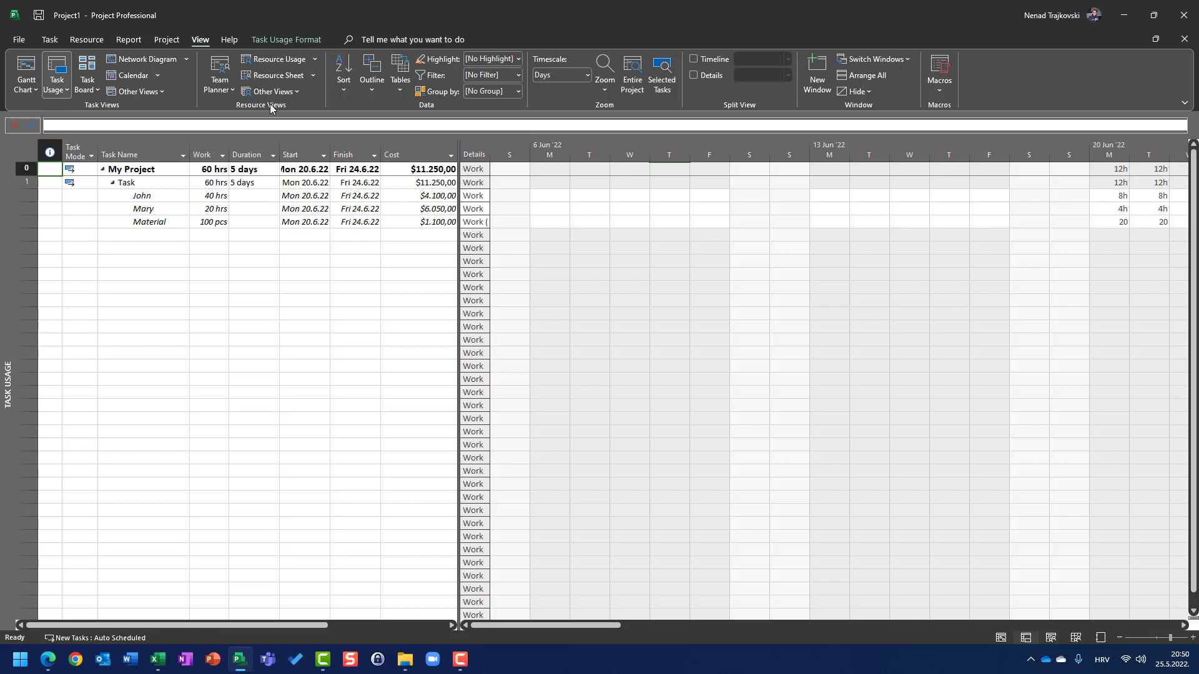
Compare the per-use costs and standard rates in the Resource Sheet with the assignment work and costs in Task Usage
click(264, 76)
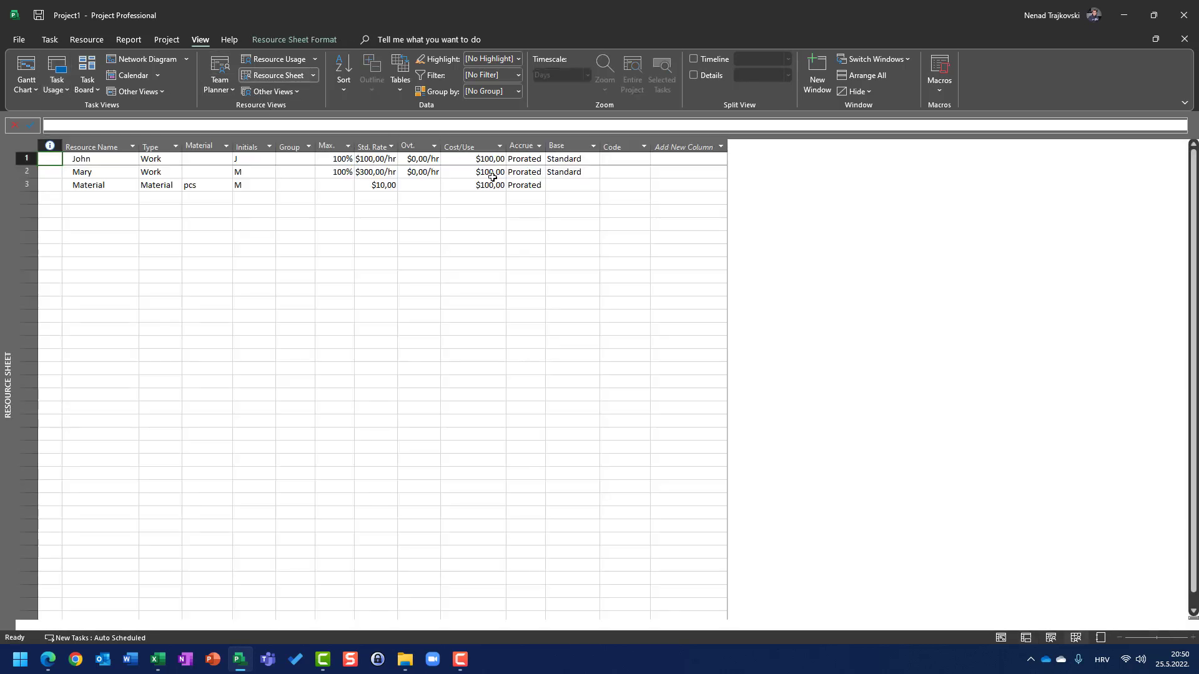
click(51, 73)
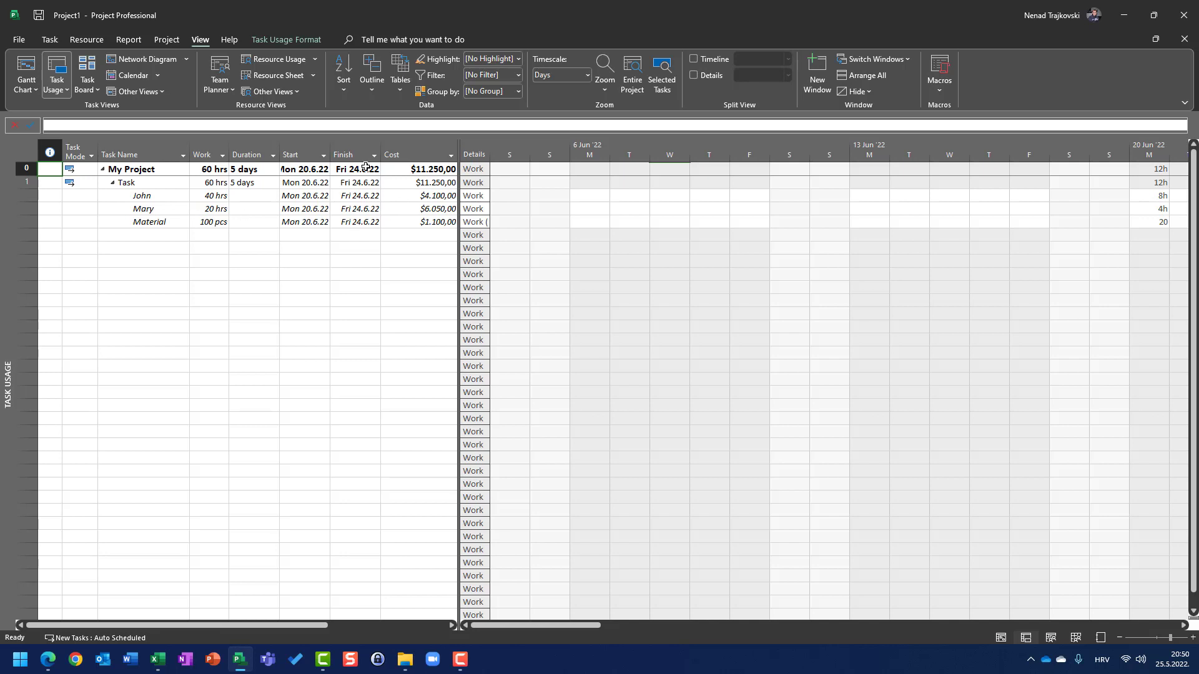
click(286, 78)
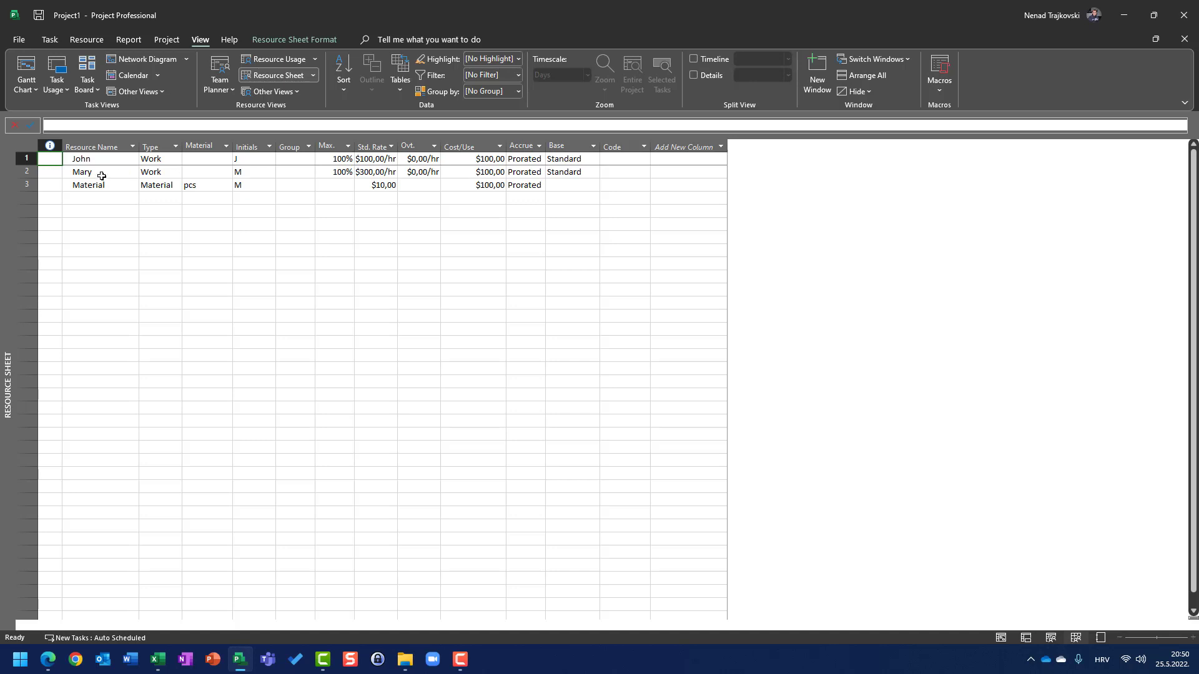
click(56, 65)
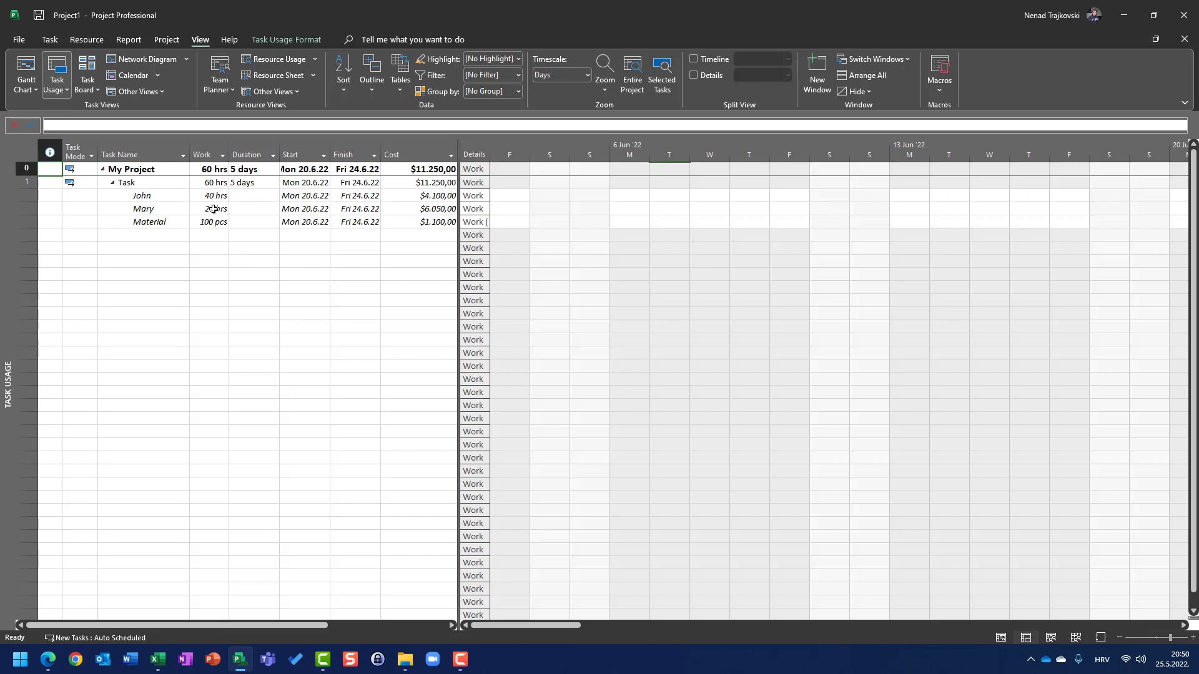
click(286, 76)
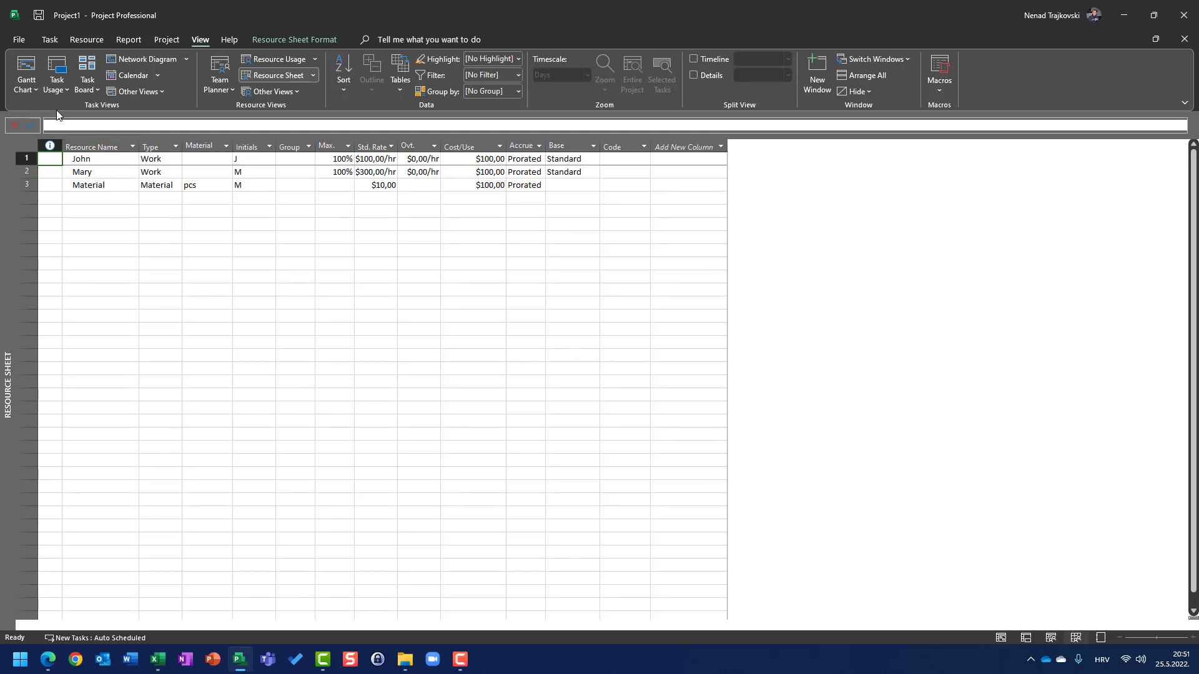
Recheck the assigned units in the Gantt Chart against the Task Usage costs and the Resource Sheet's per-use costs
click(24, 67)
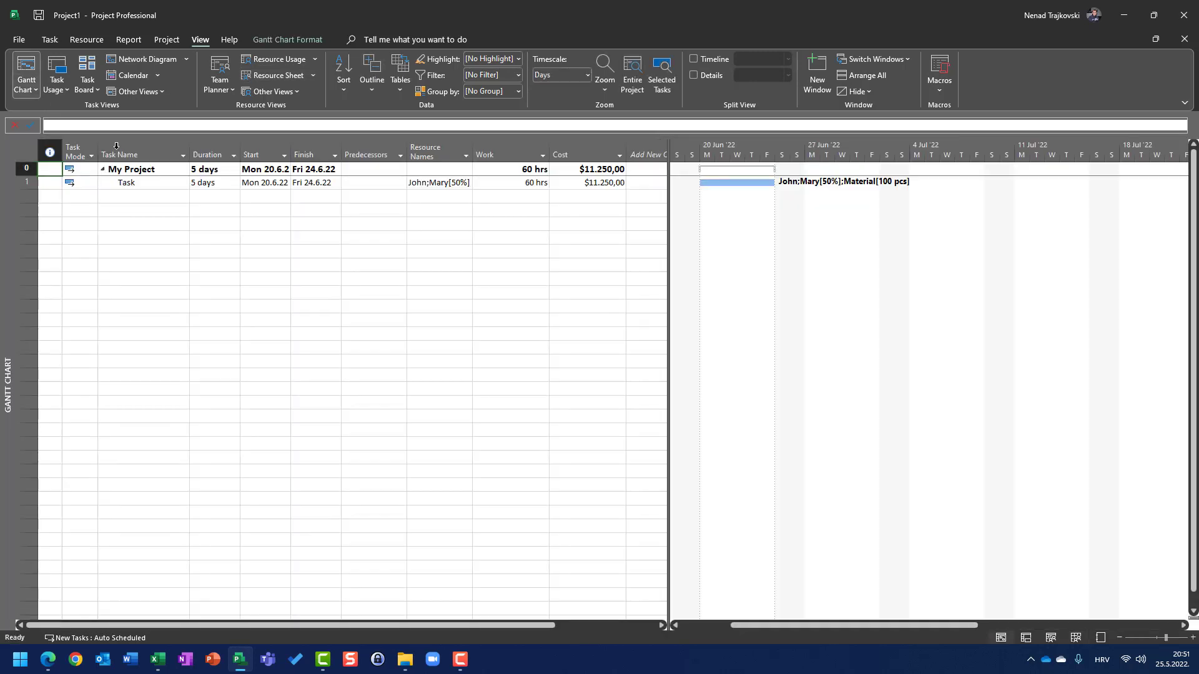
click(60, 81)
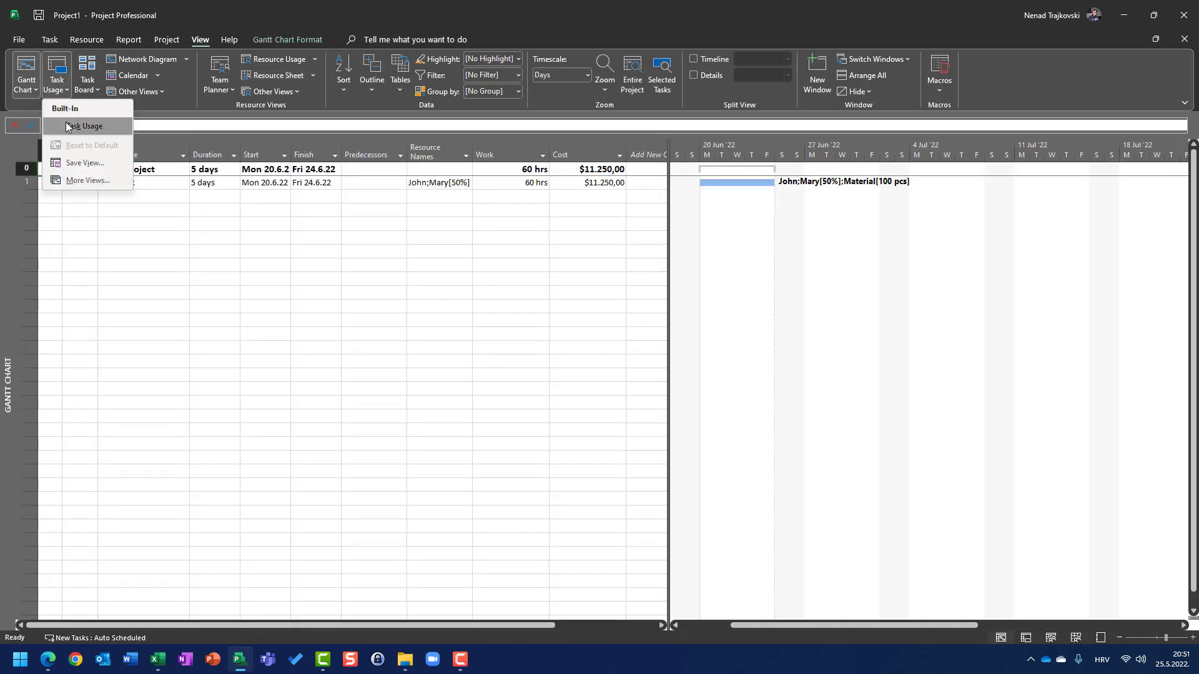
click(70, 125)
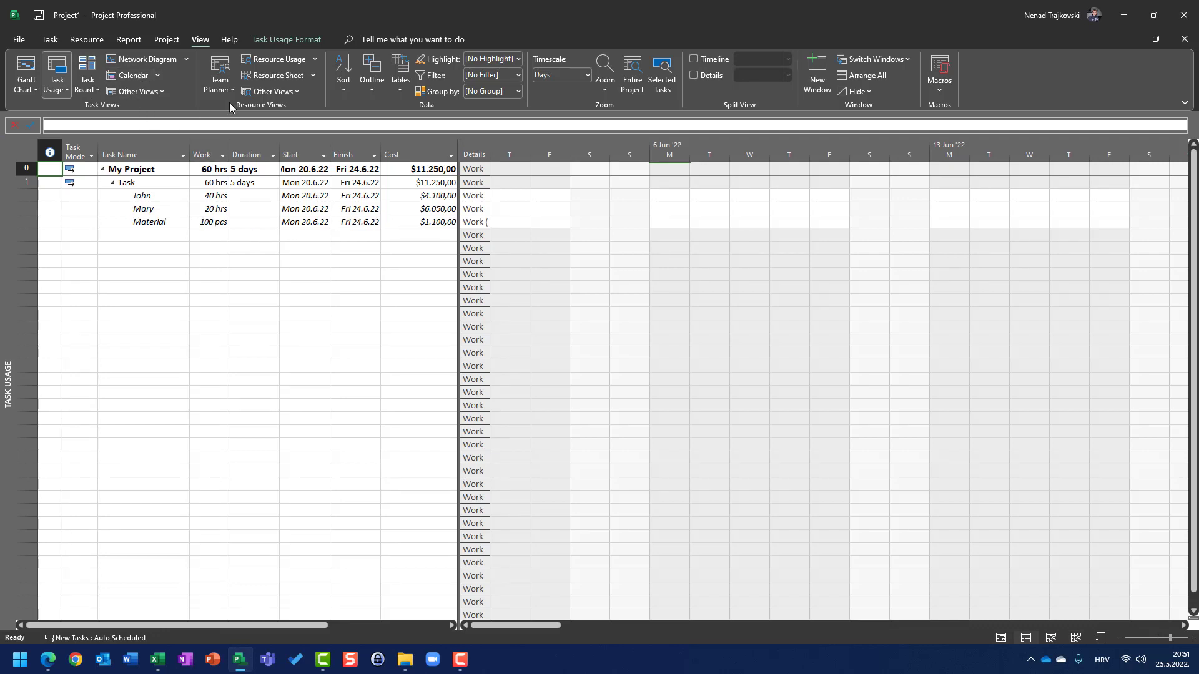
click(280, 76)
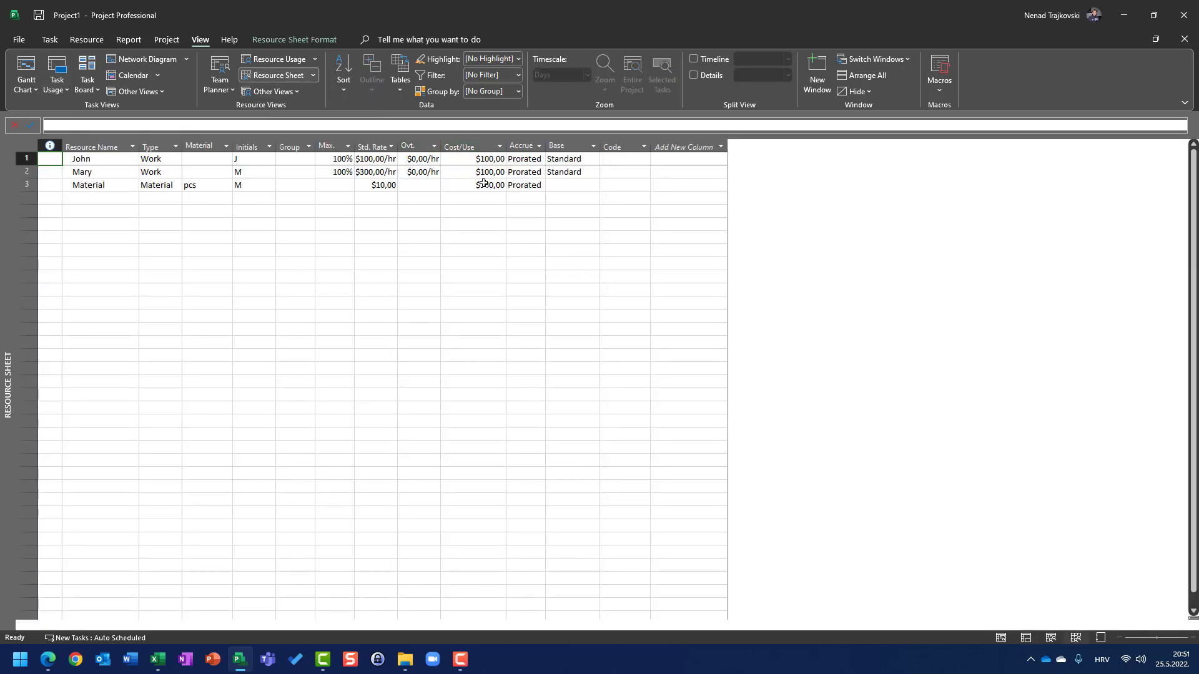
click(32, 78)
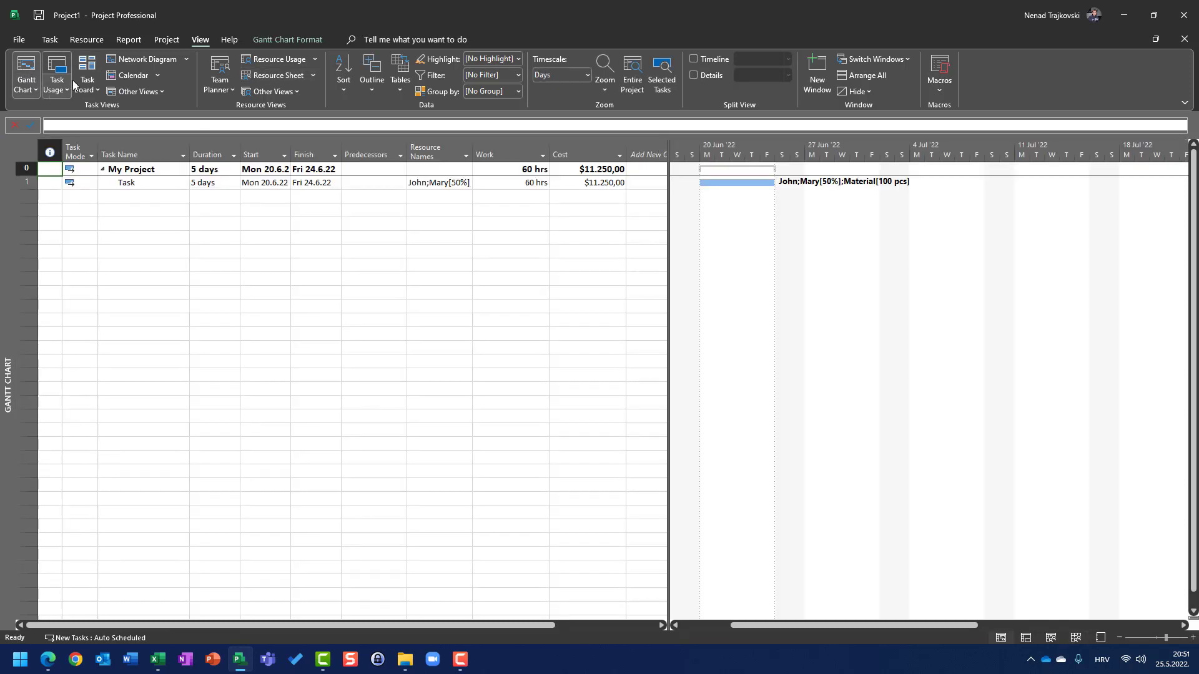
Set the duration of Task to 4 days in the Task Usage view
click(69, 79)
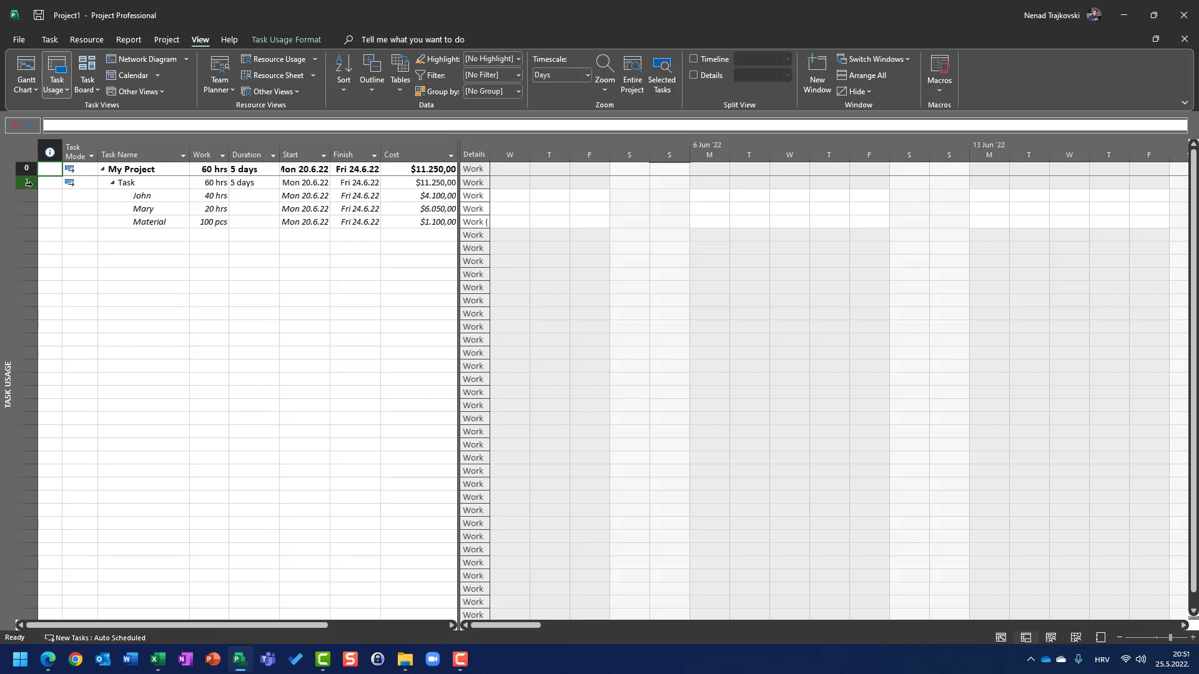
click(256, 183)
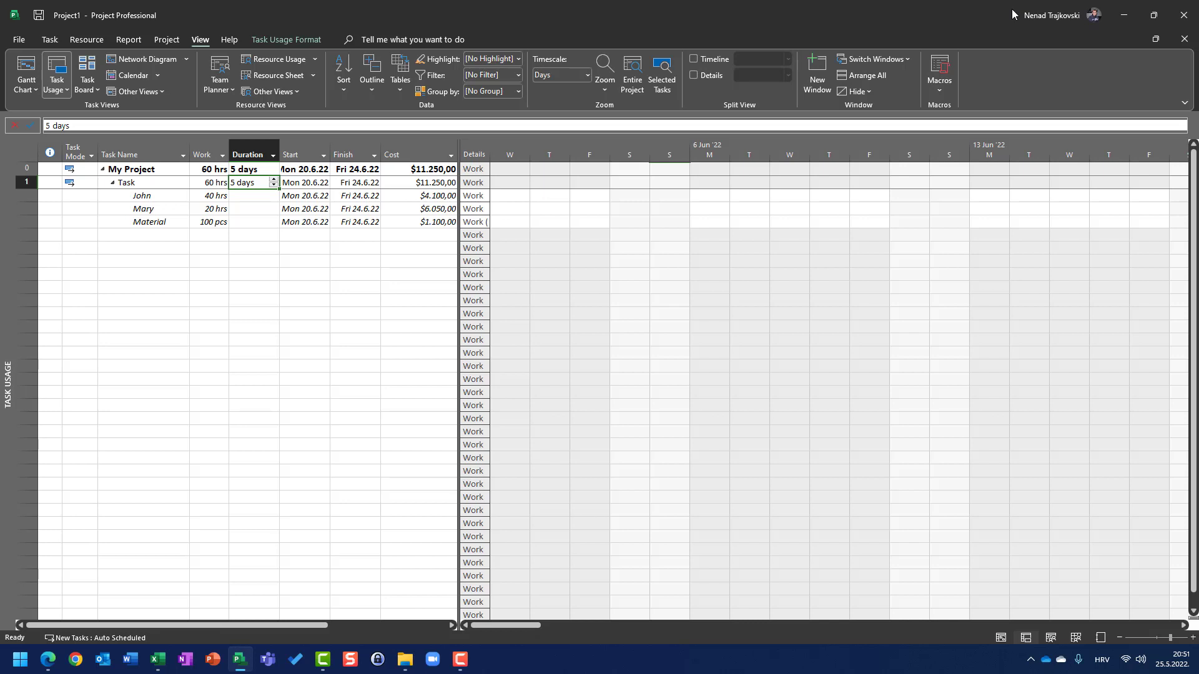
text(4)
key(Return)
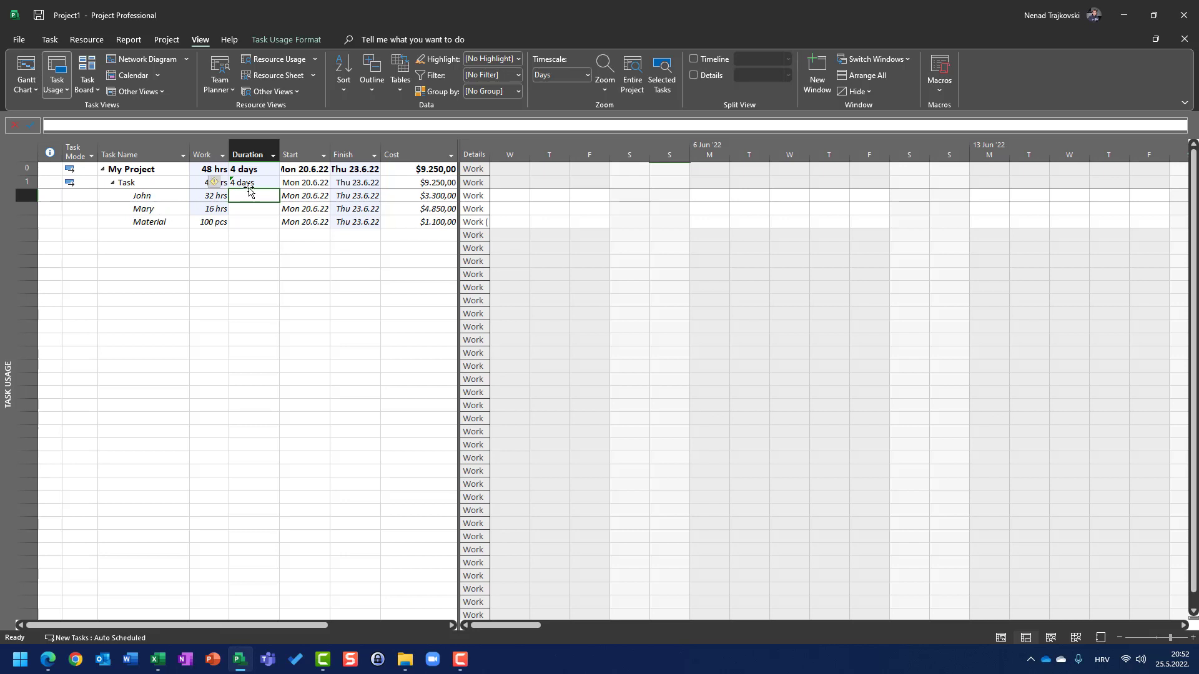
Set the Material assignment's quantity to 50 pcs
click(199, 224)
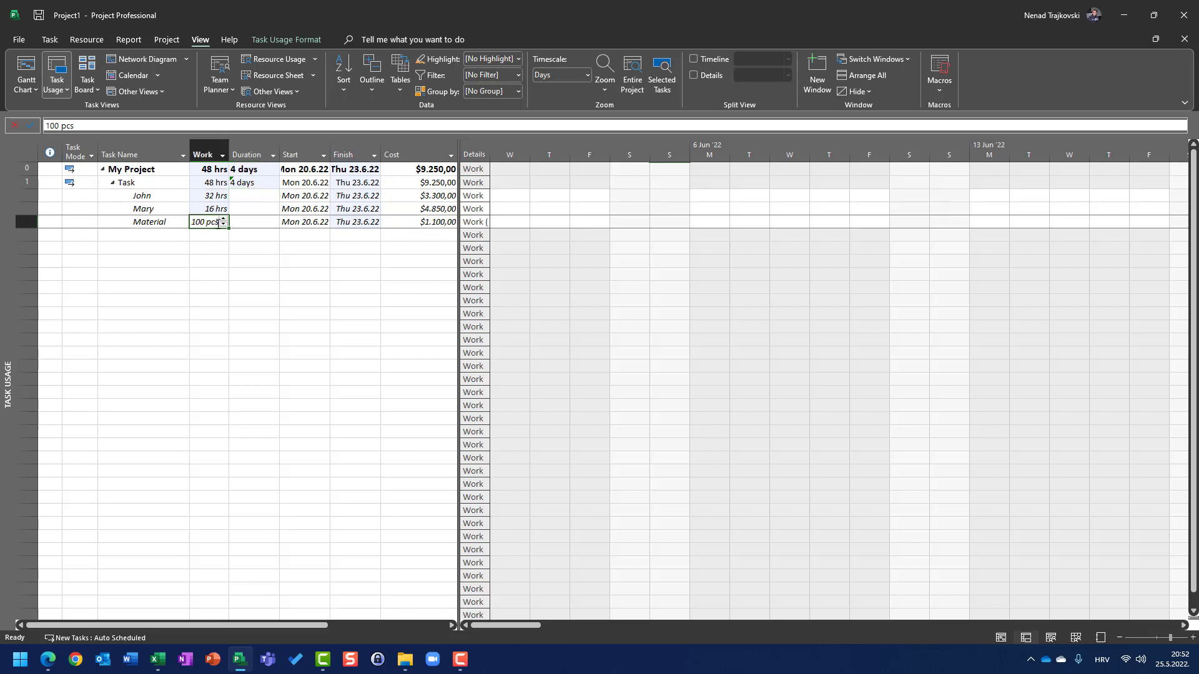
text(50)
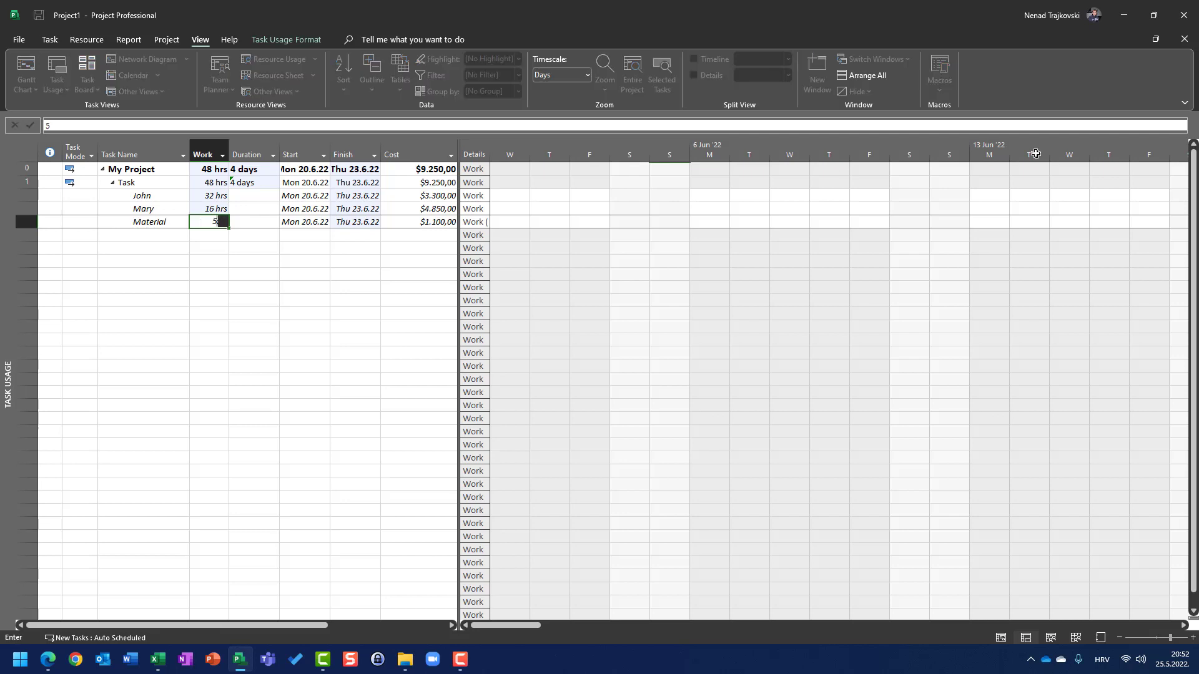
key(Return)
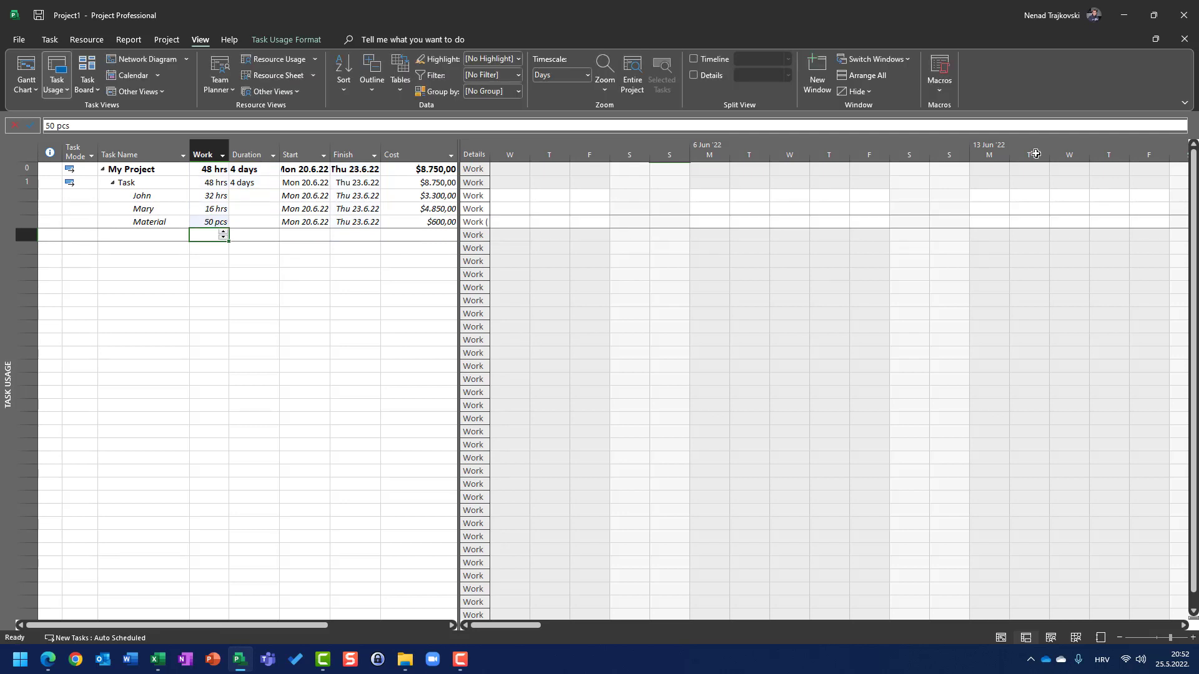
key(Up)
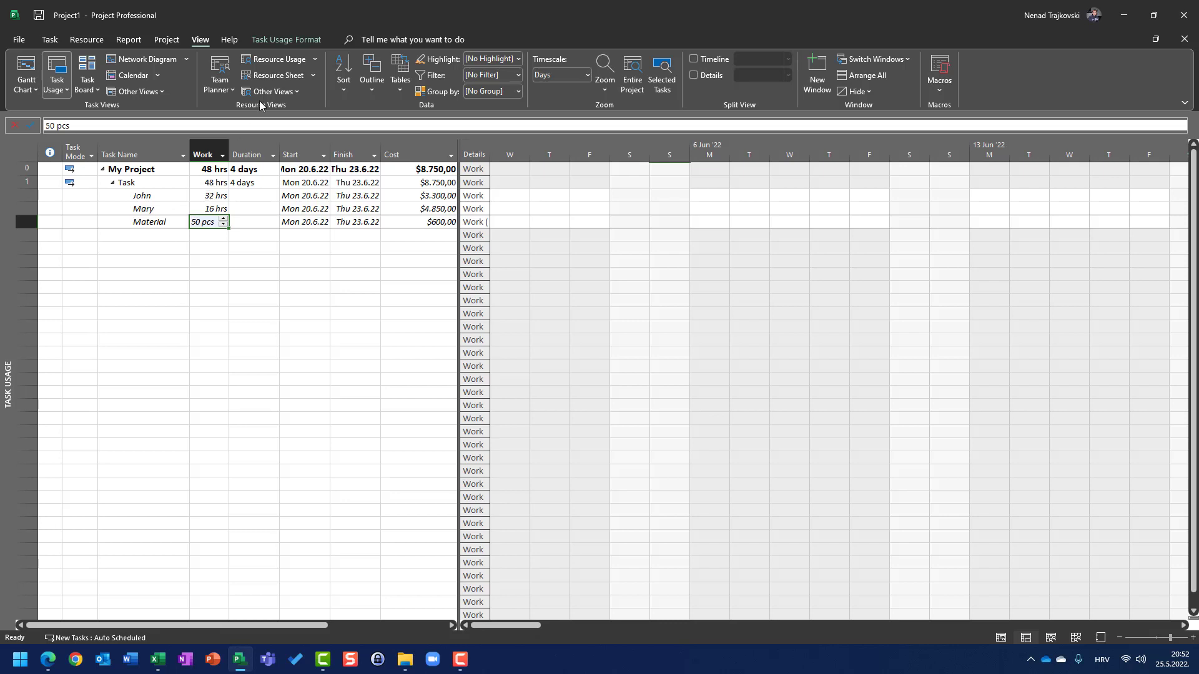
Compare the recalculated assignment costs in Task Usage with the standard rates and per-use costs in the Resource Sheet
click(275, 75)
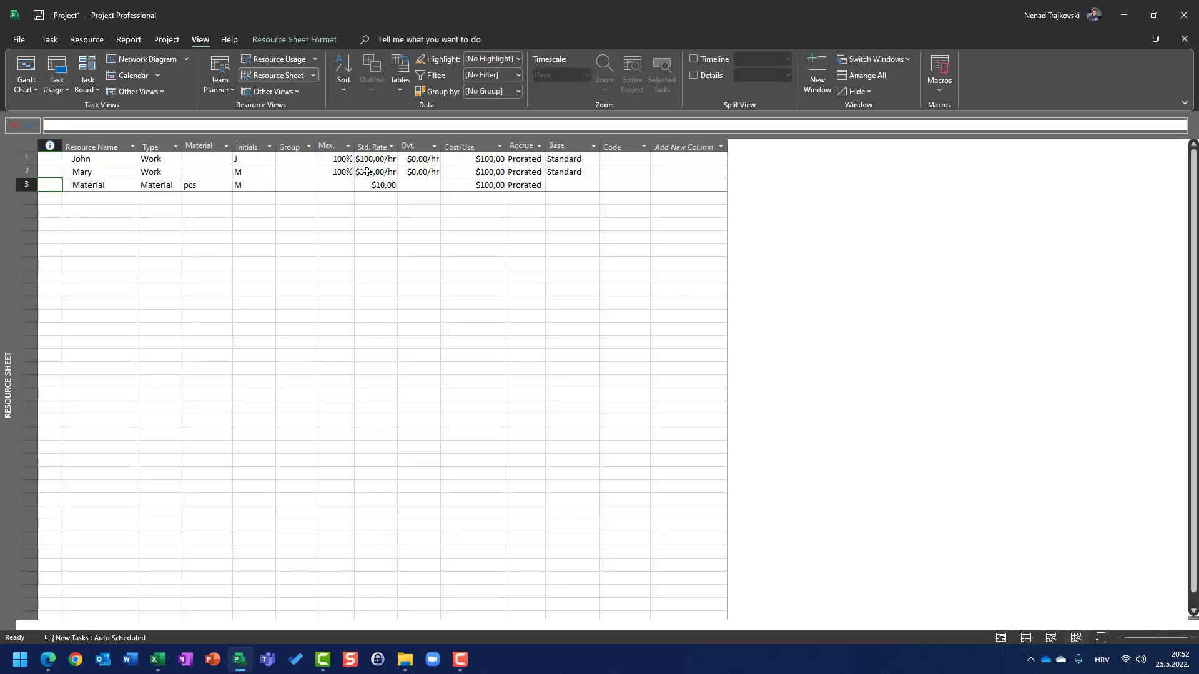
click(57, 67)
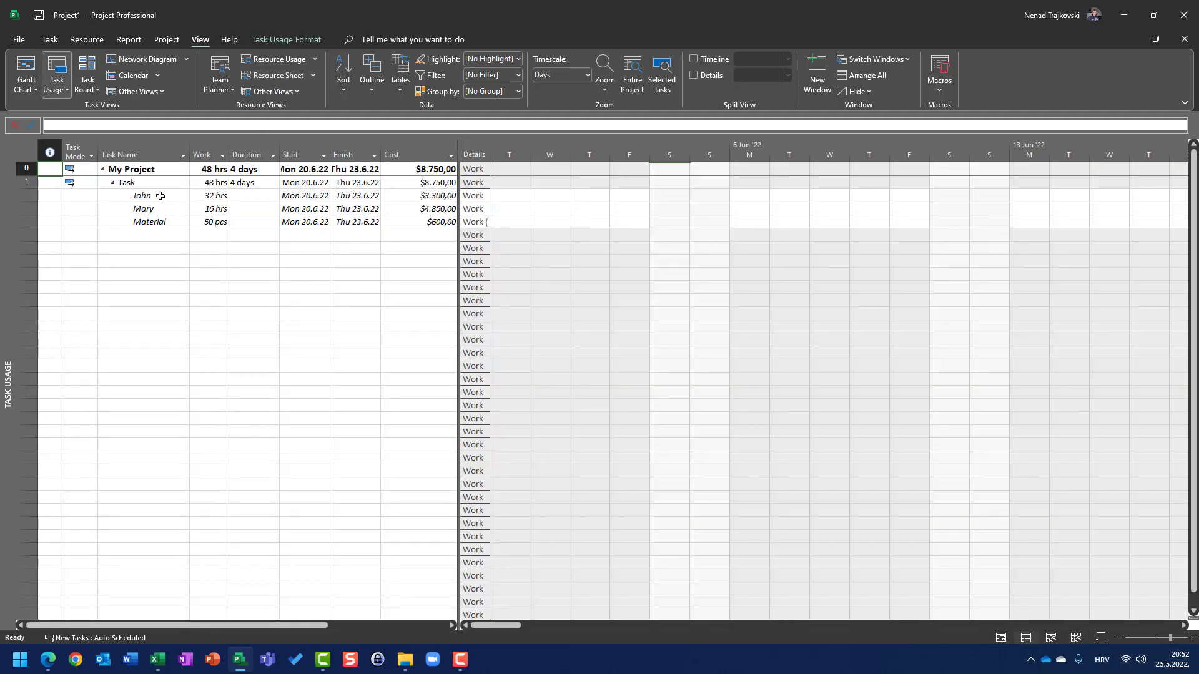
click(268, 74)
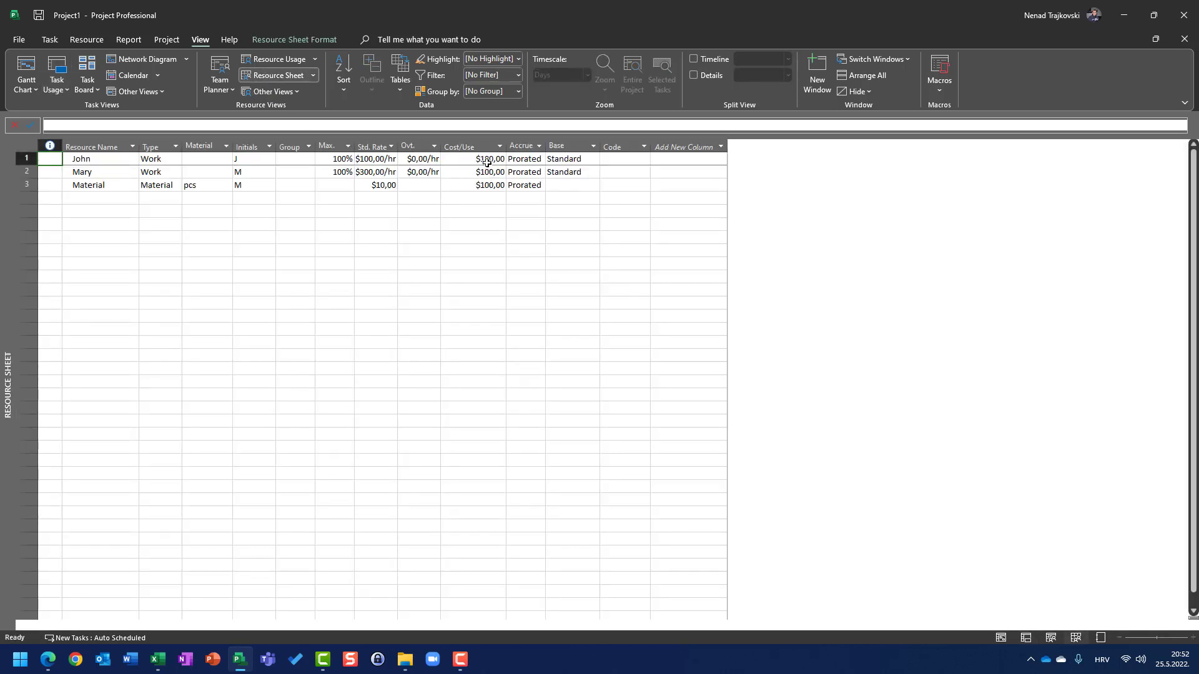
click(56, 67)
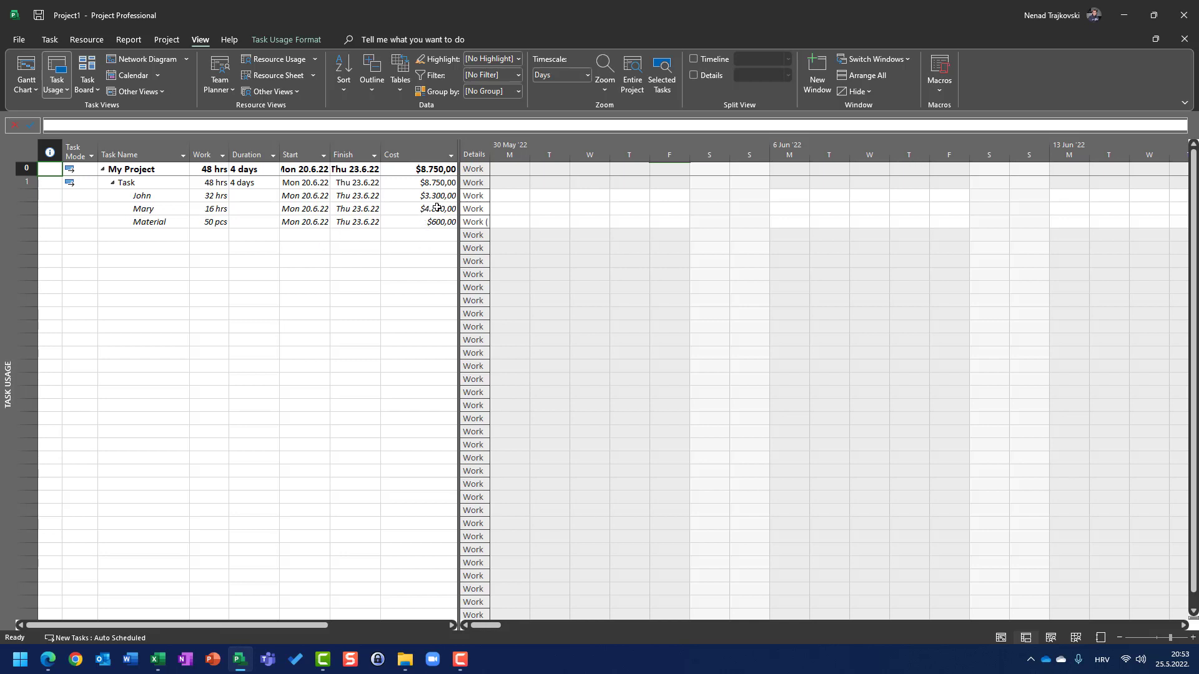
Cross-check the assigned units in the Gantt Chart and the assignment costs in Task Usage against the Resource Sheet's rates
click(282, 73)
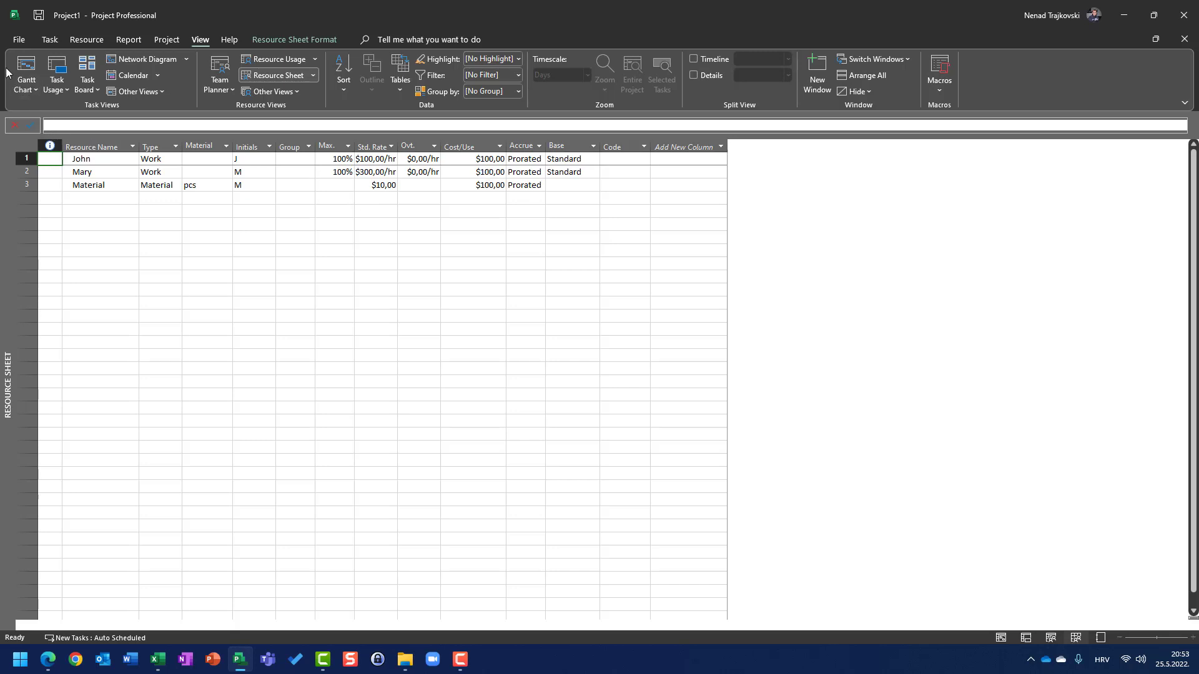
click(27, 67)
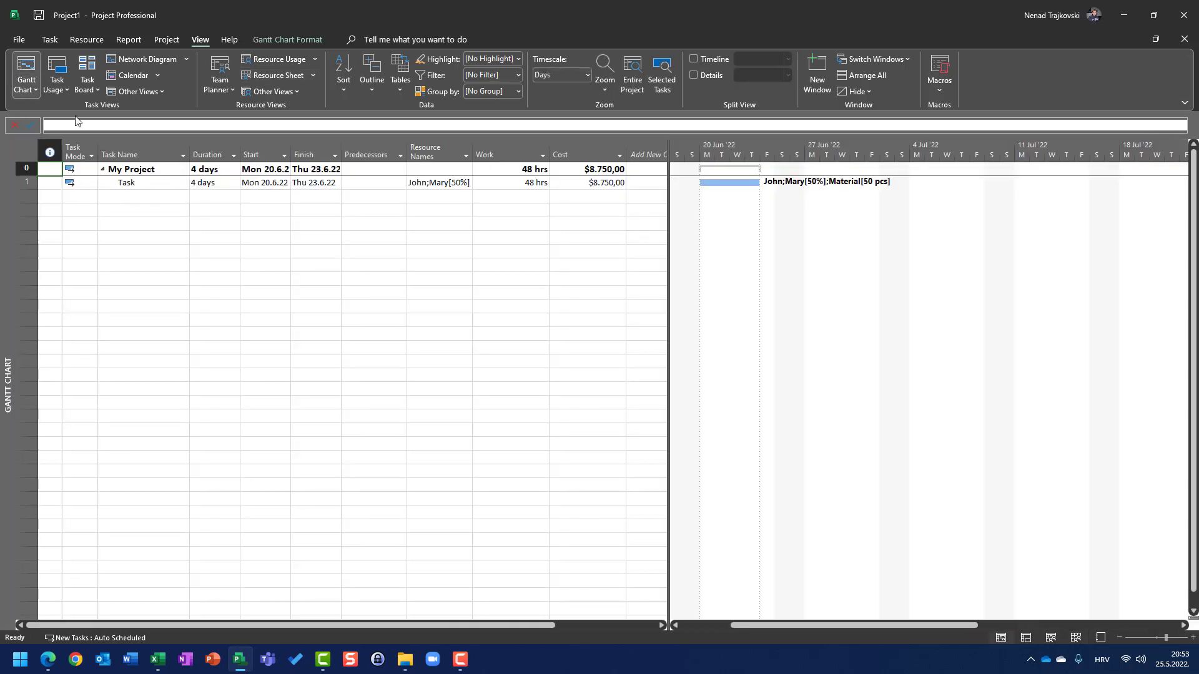
click(57, 68)
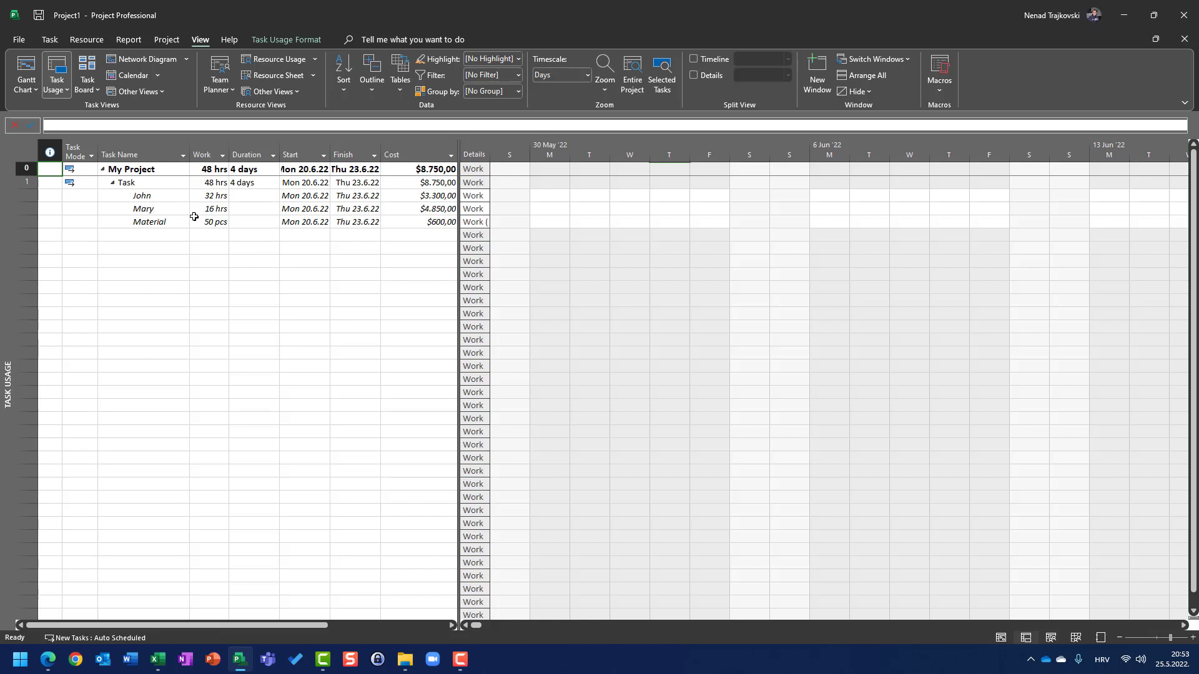
click(279, 76)
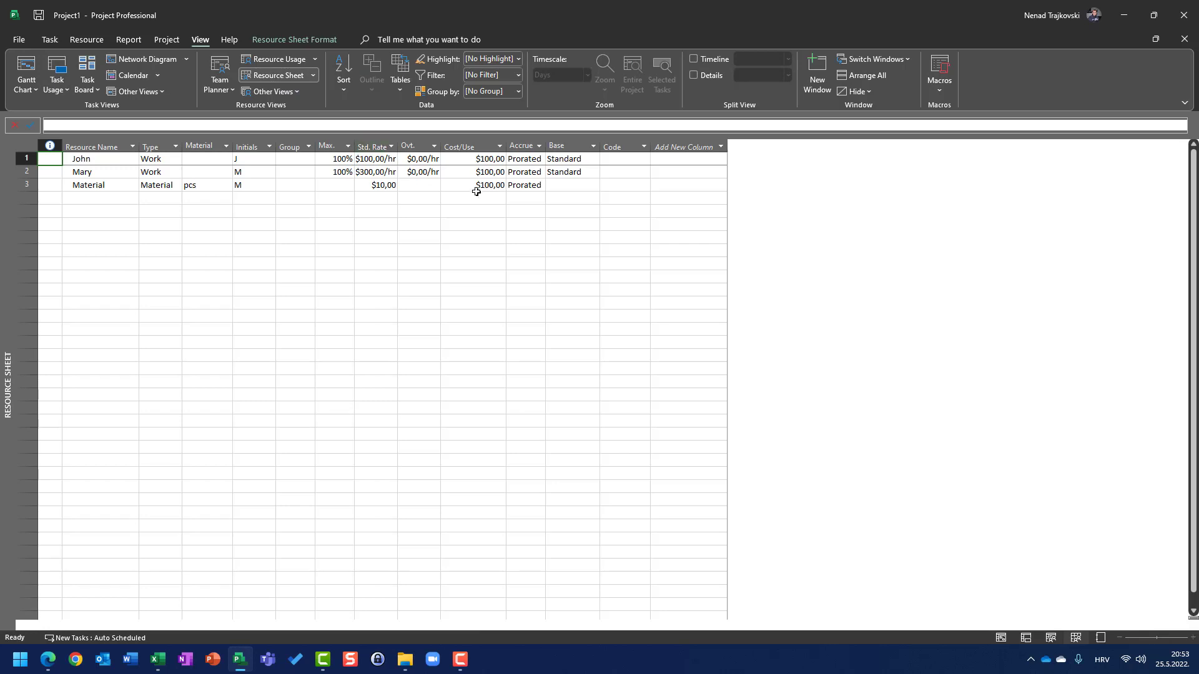
click(26, 69)
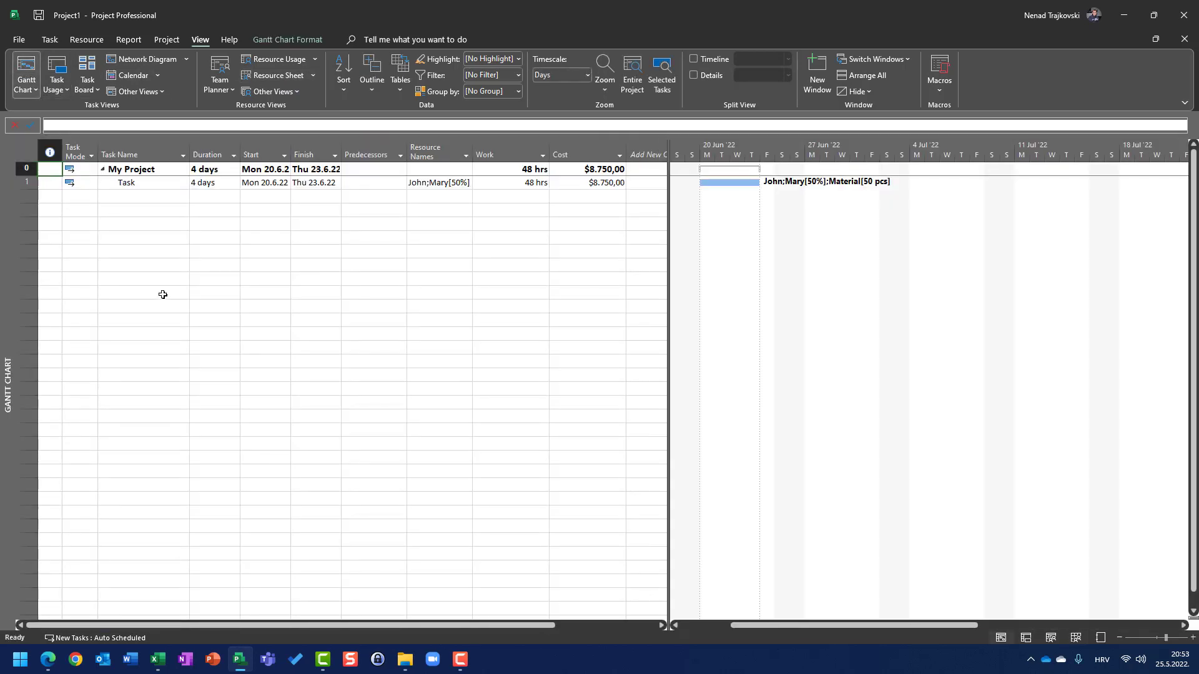
click(60, 74)
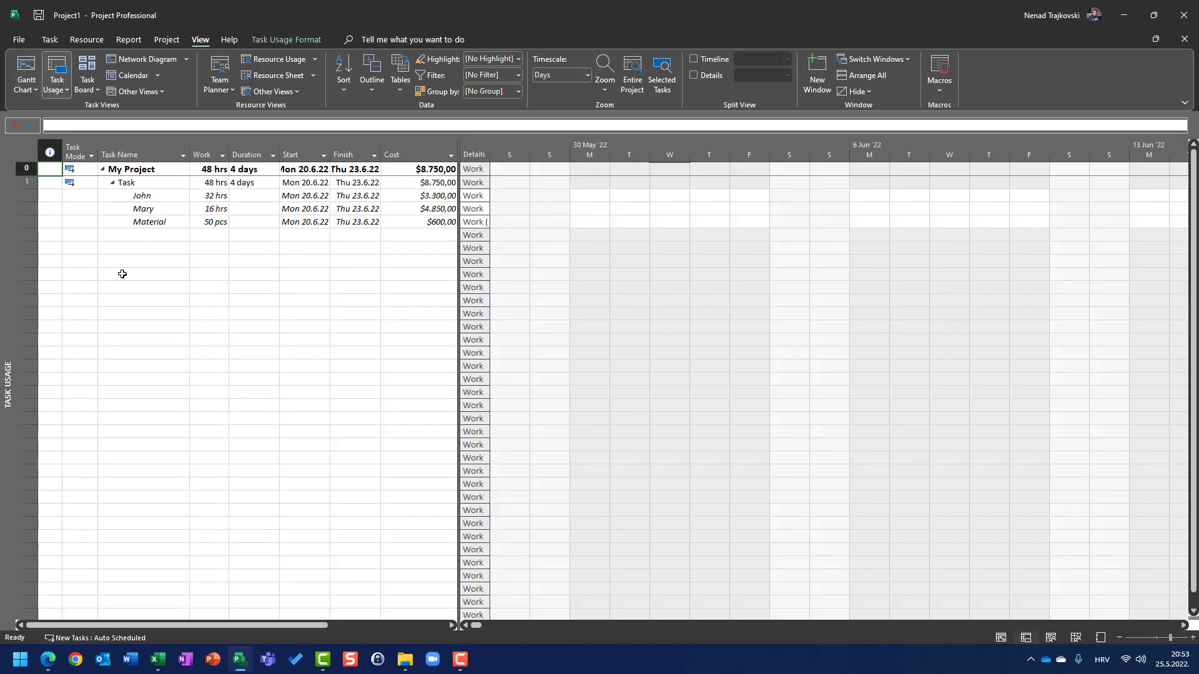
Examine the Cost/Use value of each work resource and of Material in the Resource Sheet
click(254, 77)
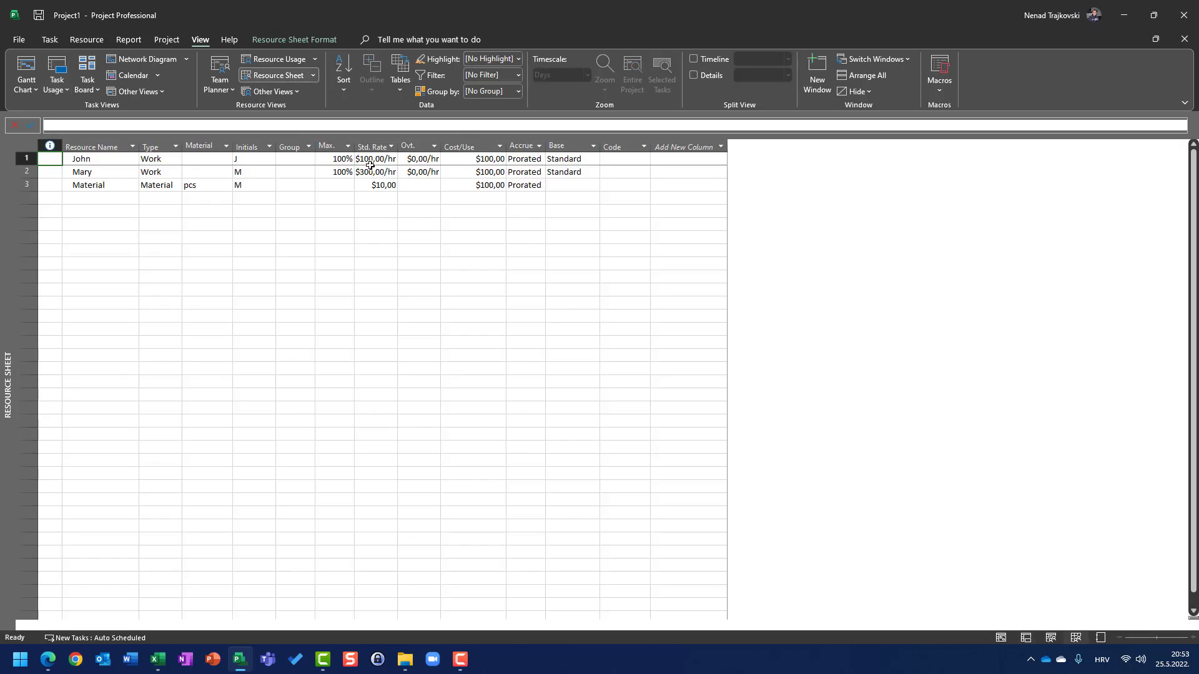
click(370, 165)
key(Right)
key(Right)
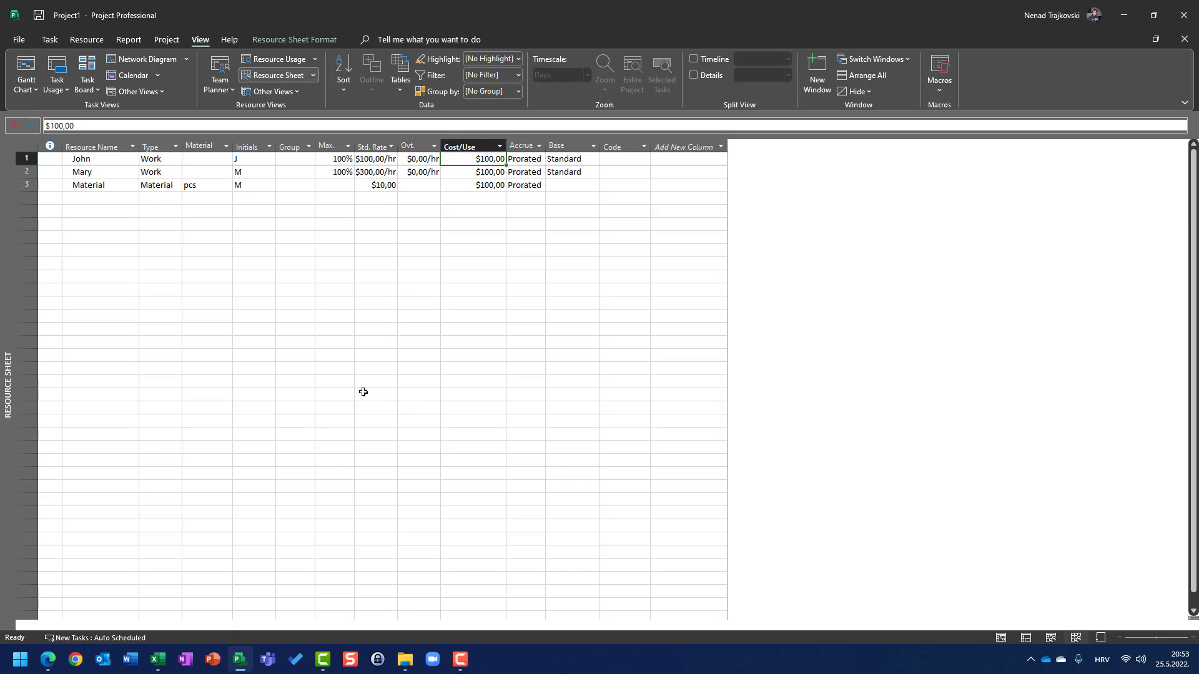
key(Down)
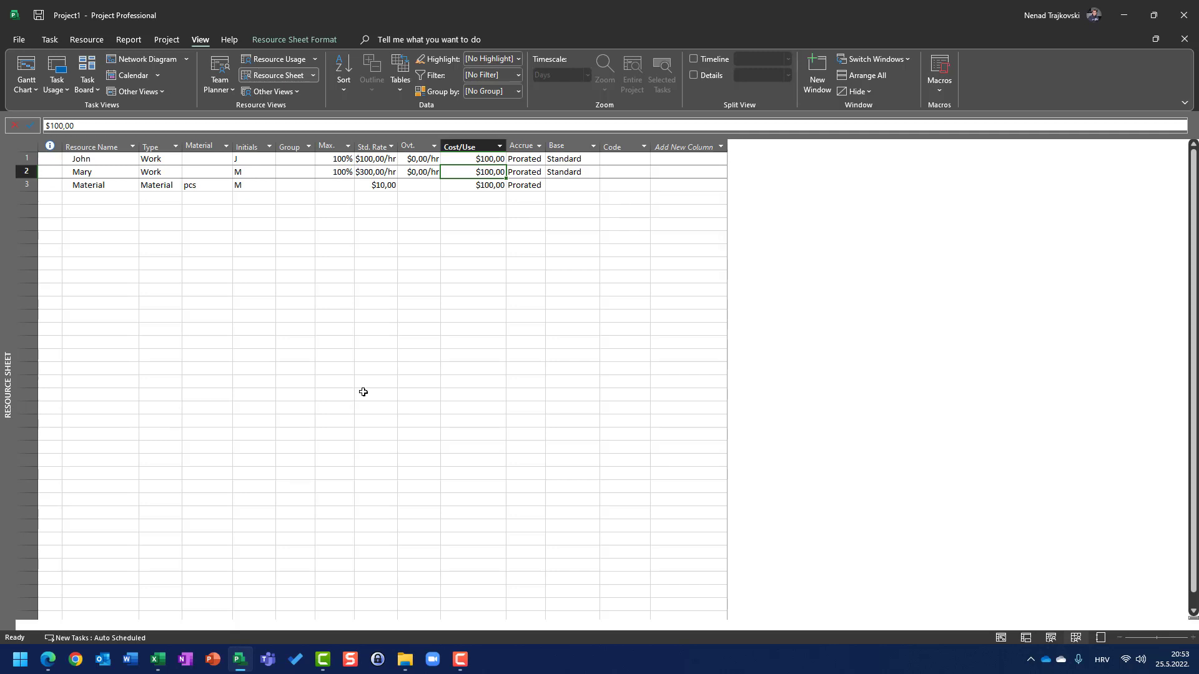
key(Down)
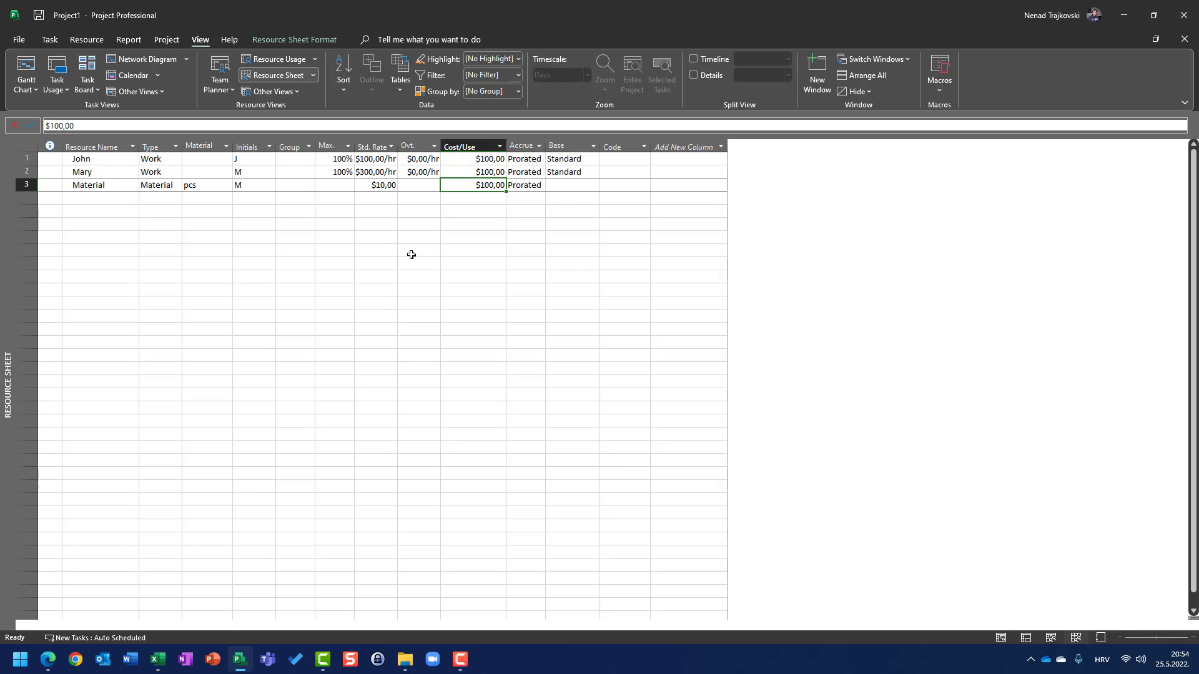
Set the duration of Task to 1 day in the Task Usage view
click(51, 65)
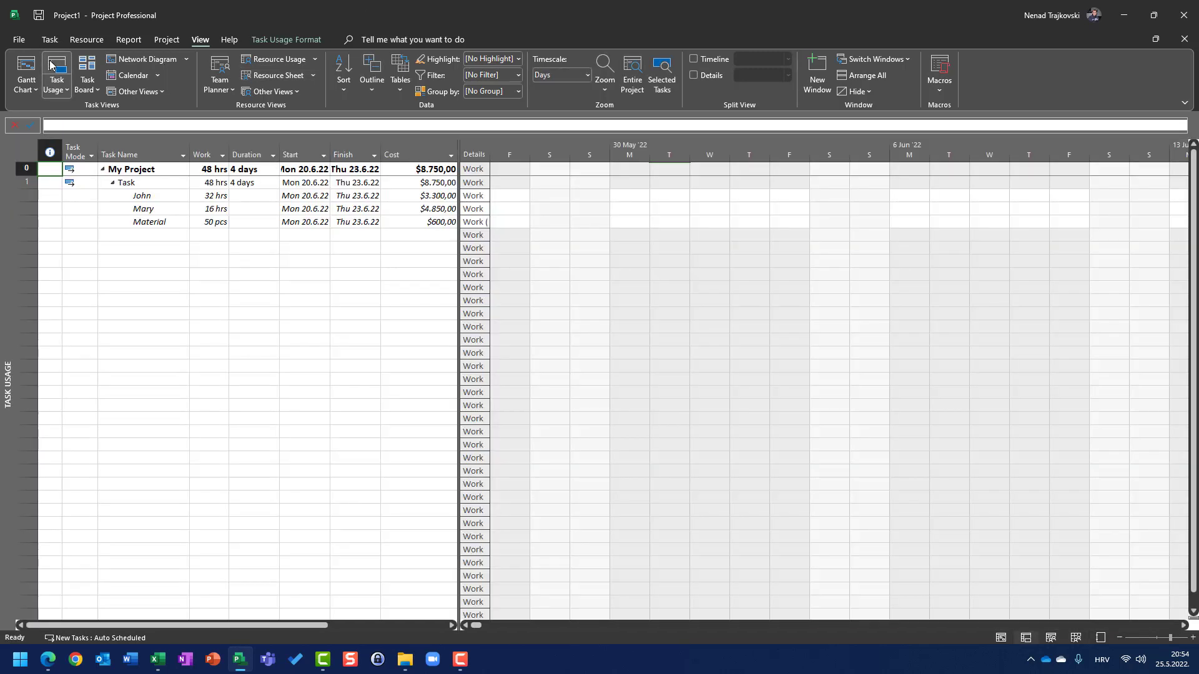
click(242, 183)
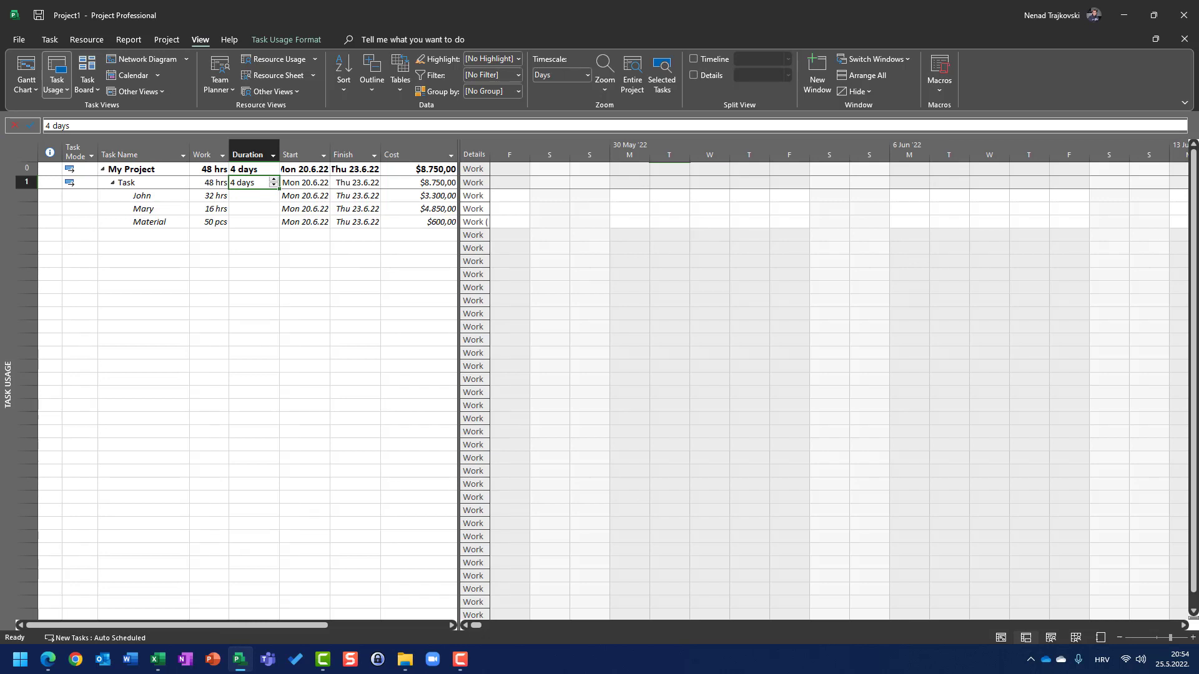
text(1)
key(Return)
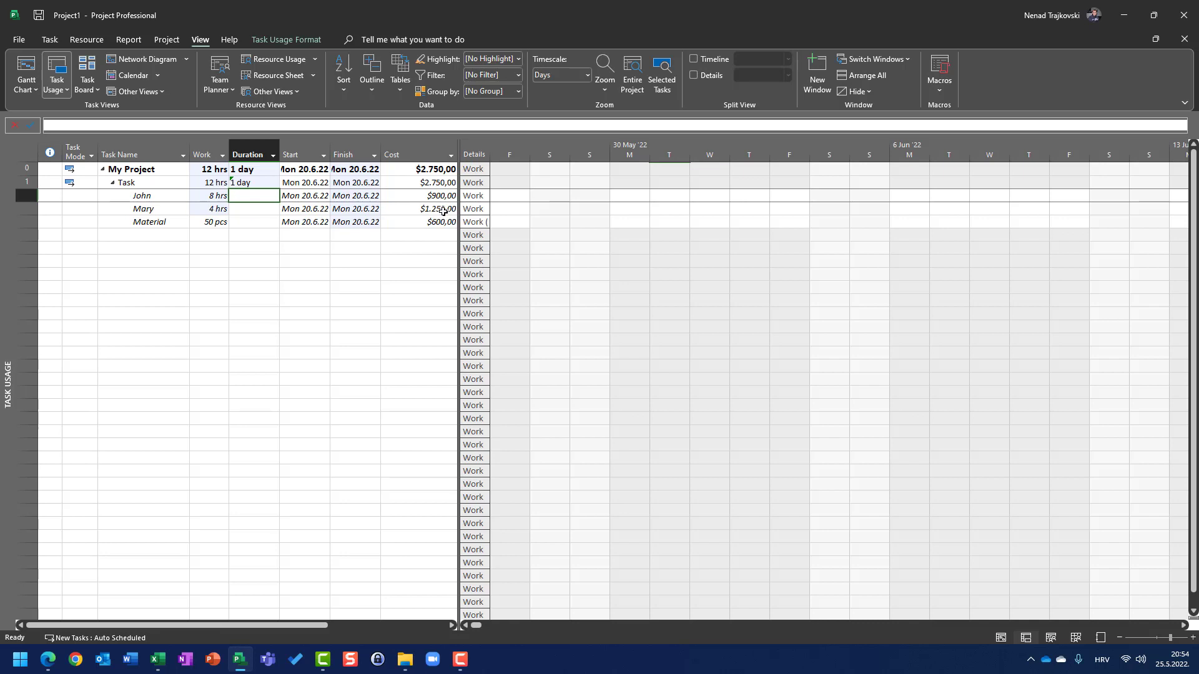
Set the Material assignment's quantity to 1 pcs
click(212, 224)
text(1 pcs)
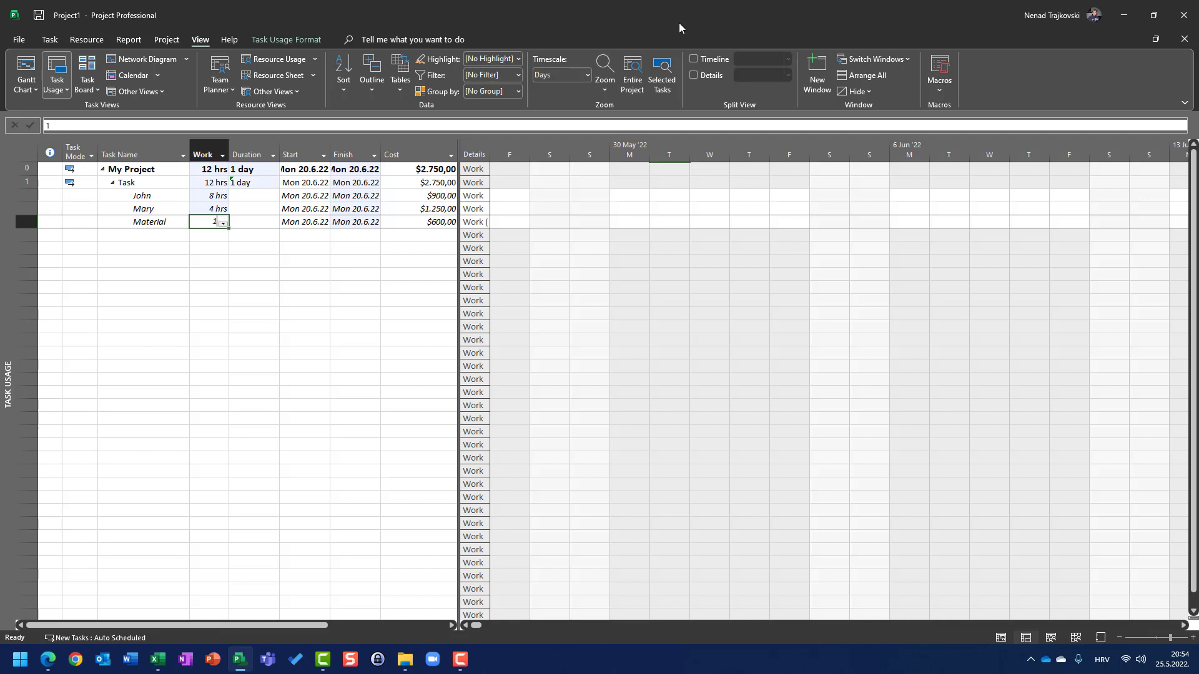
key(Return)
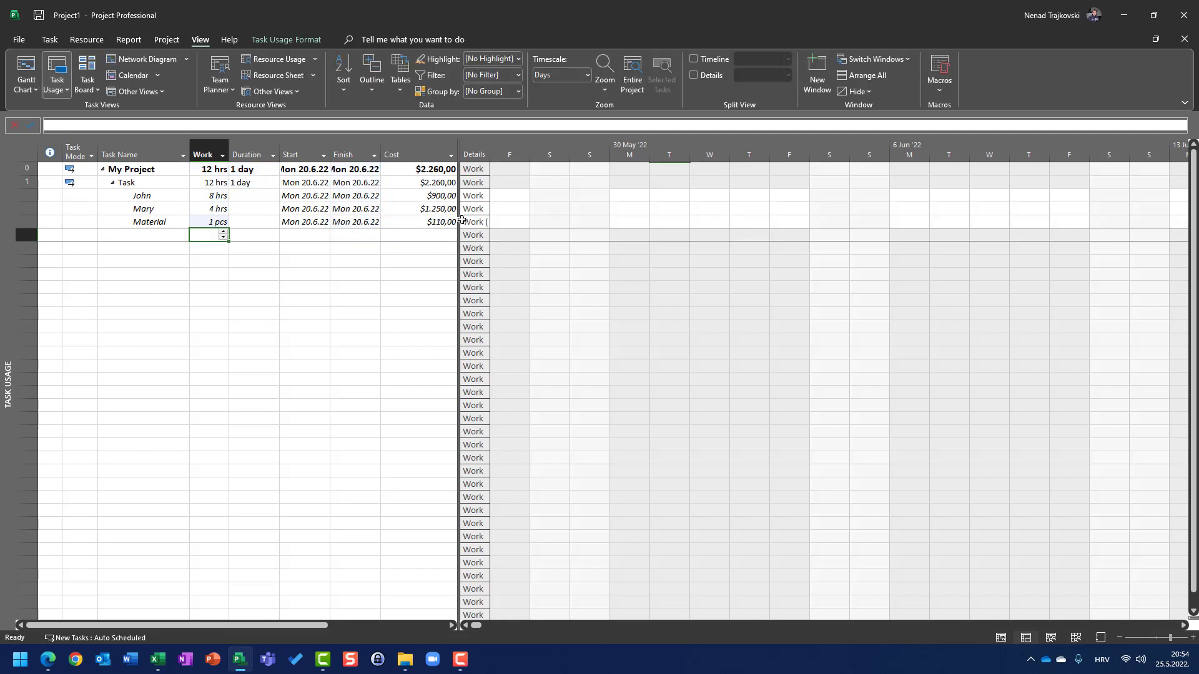
Compare Material's standard rate and the first work resource's standard rate and Cost/Use with the task cost in the Gantt Chart
click(274, 74)
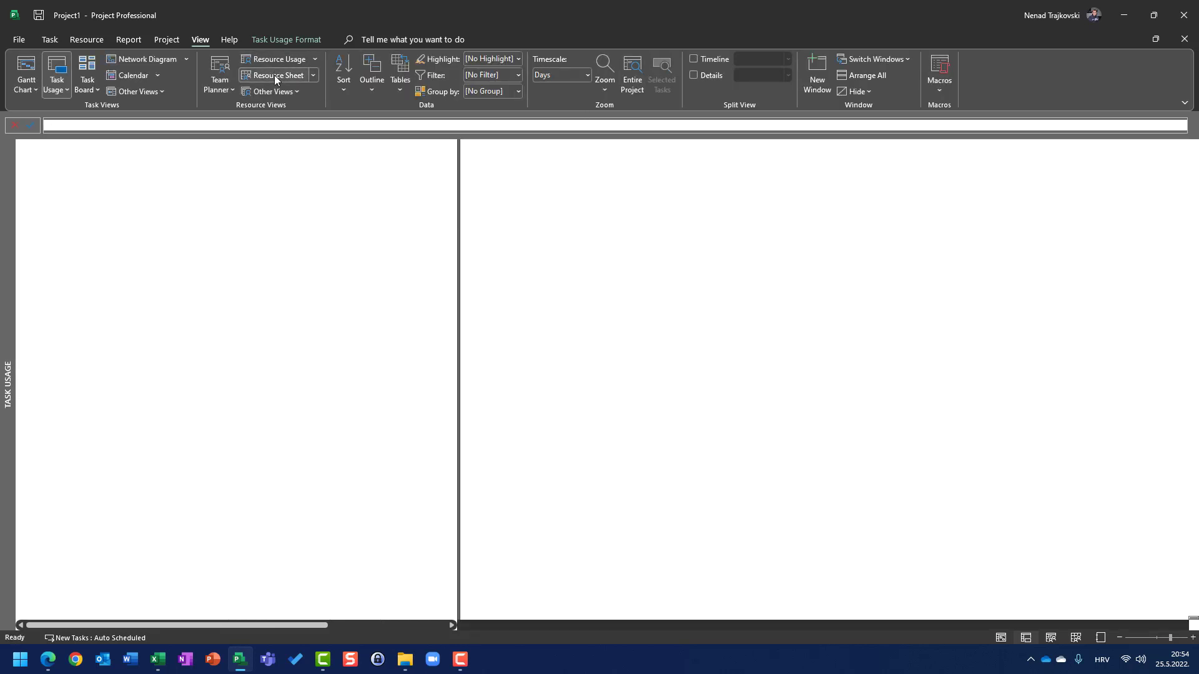
click(370, 187)
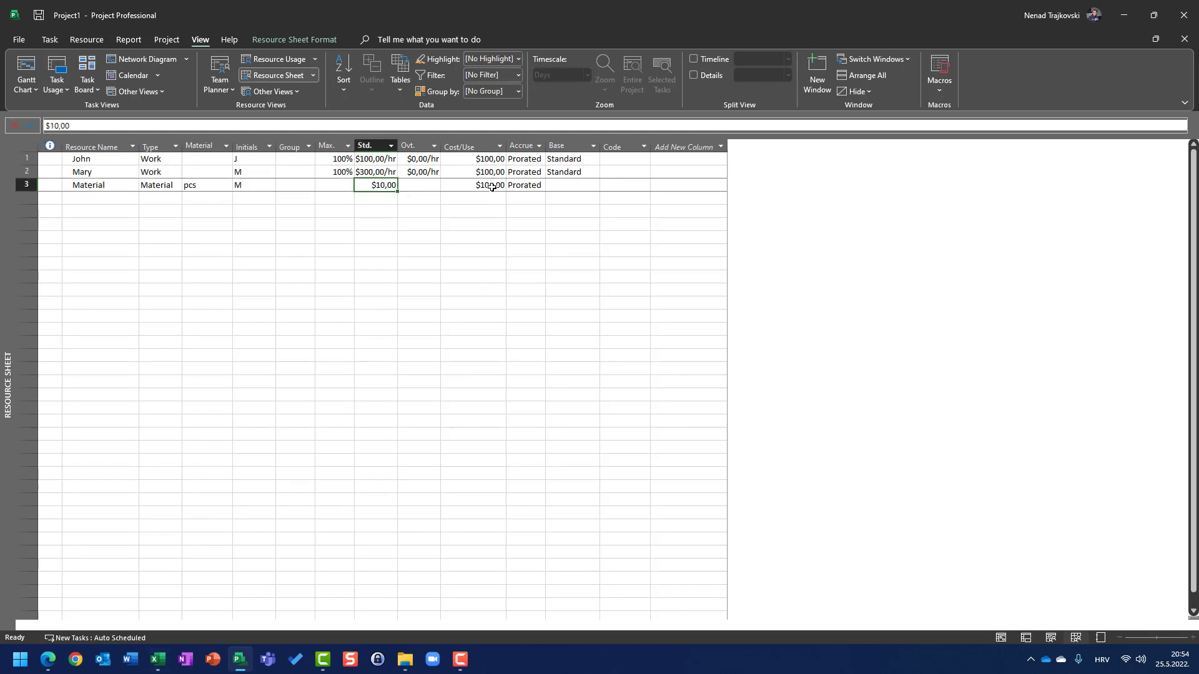
click(26, 70)
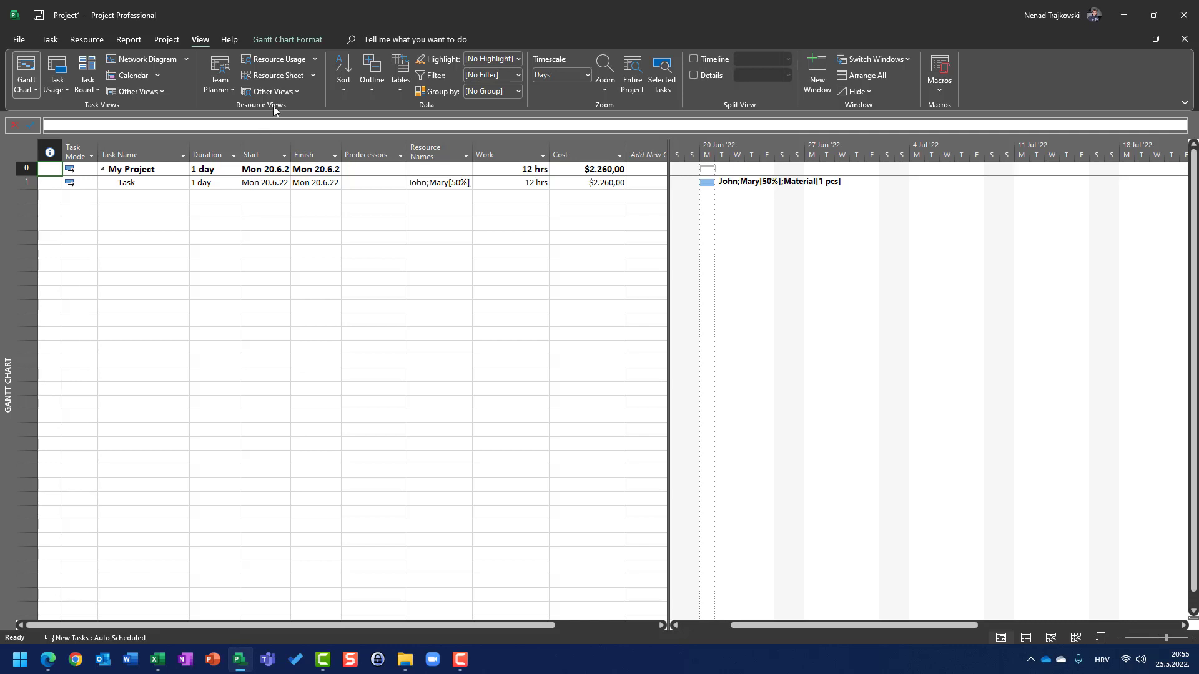
click(283, 75)
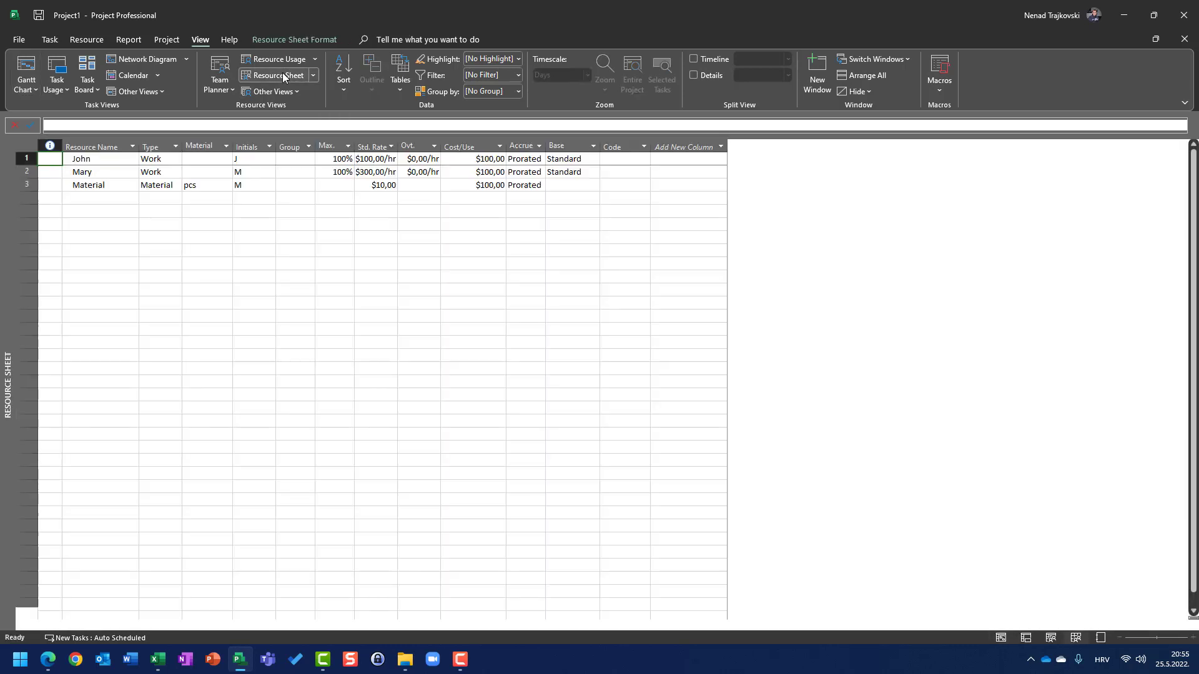
click(365, 160)
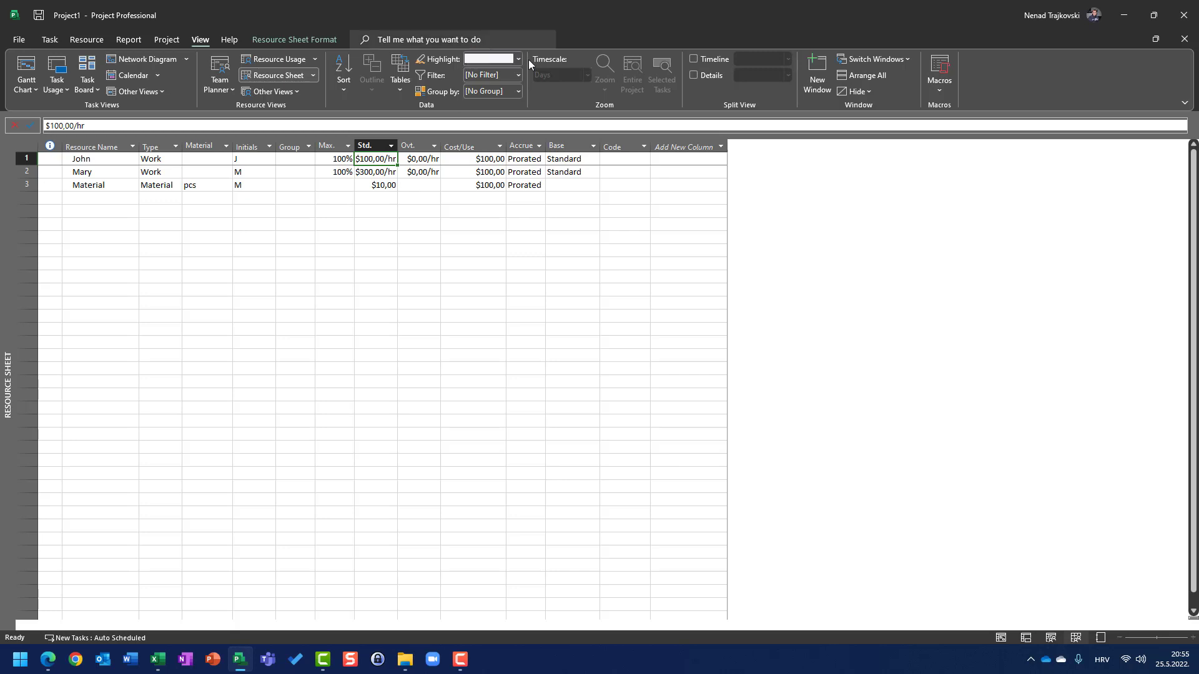
click(470, 160)
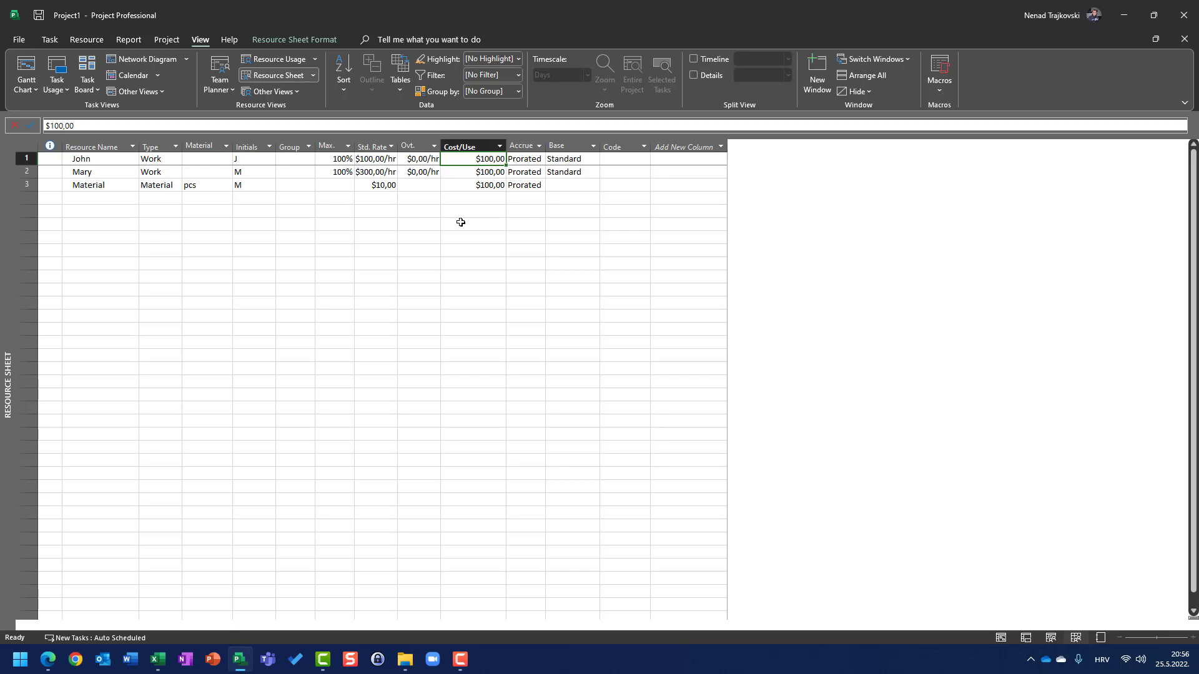
Review which resources are assigned to Task in the Gantt Chart, and recheck their per-use costs in the Resource Sheet
click(27, 71)
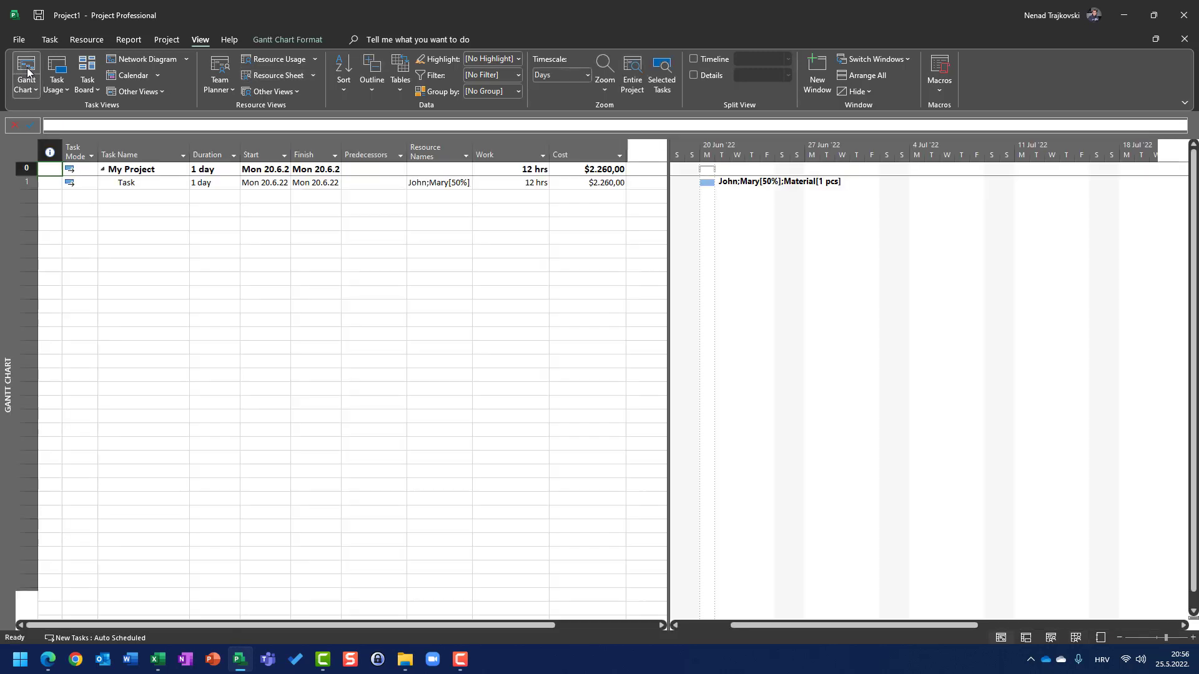
click(418, 183)
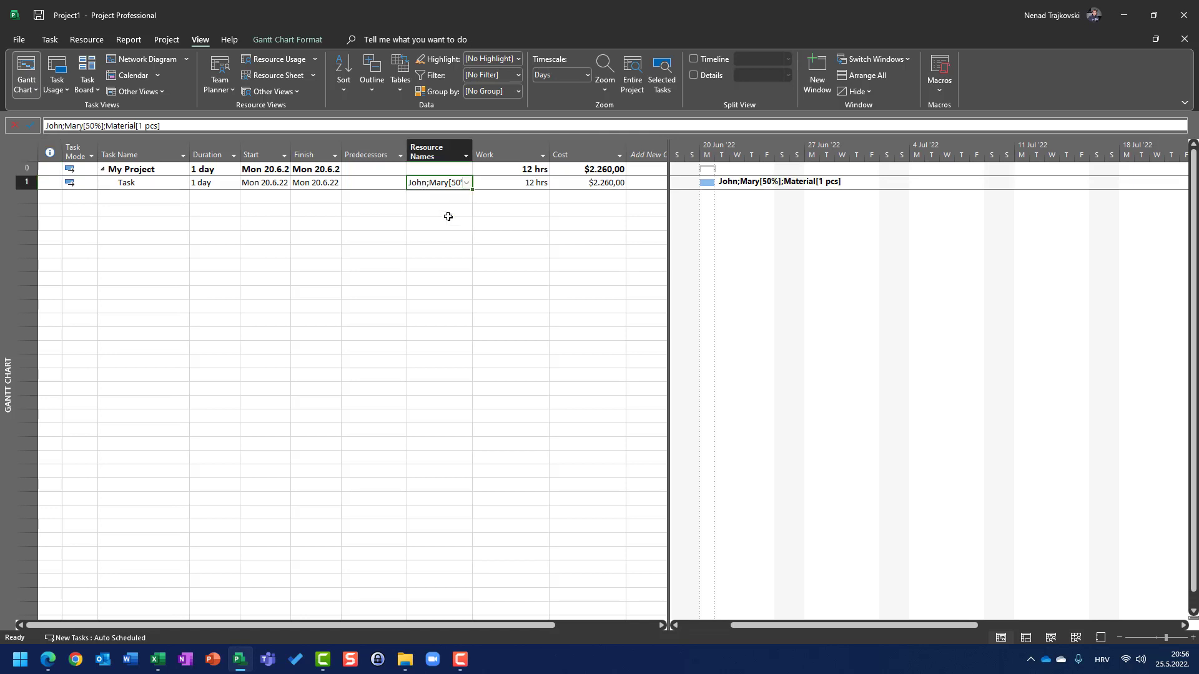
click(467, 183)
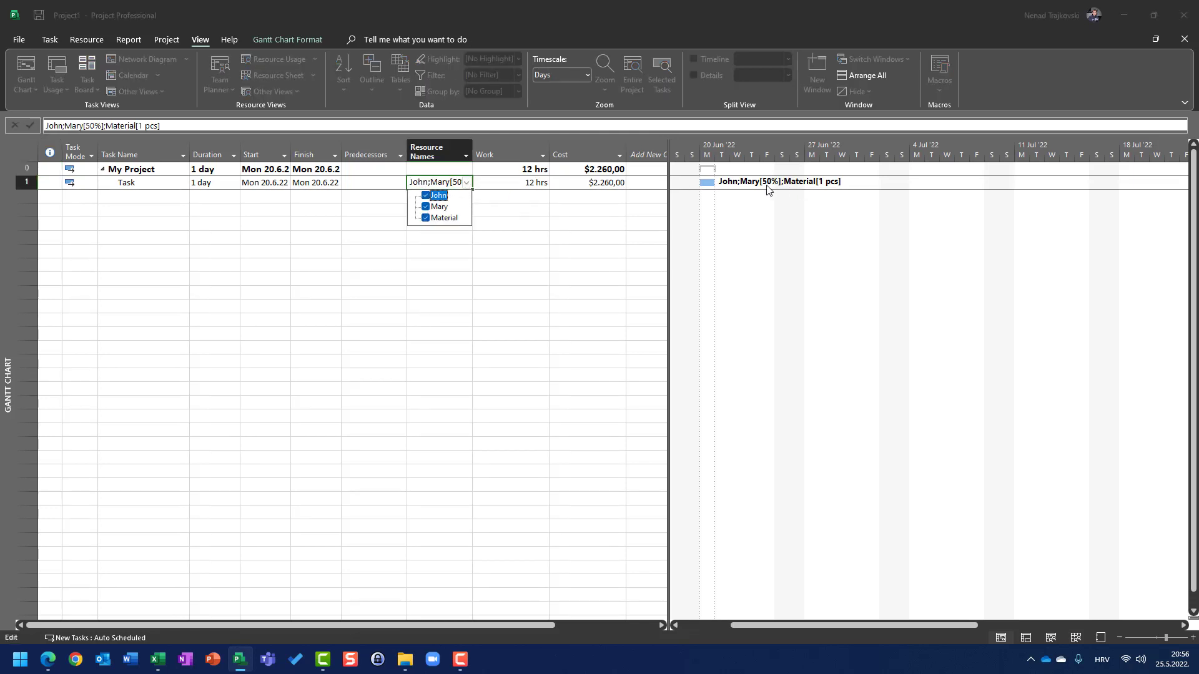
key(Escape)
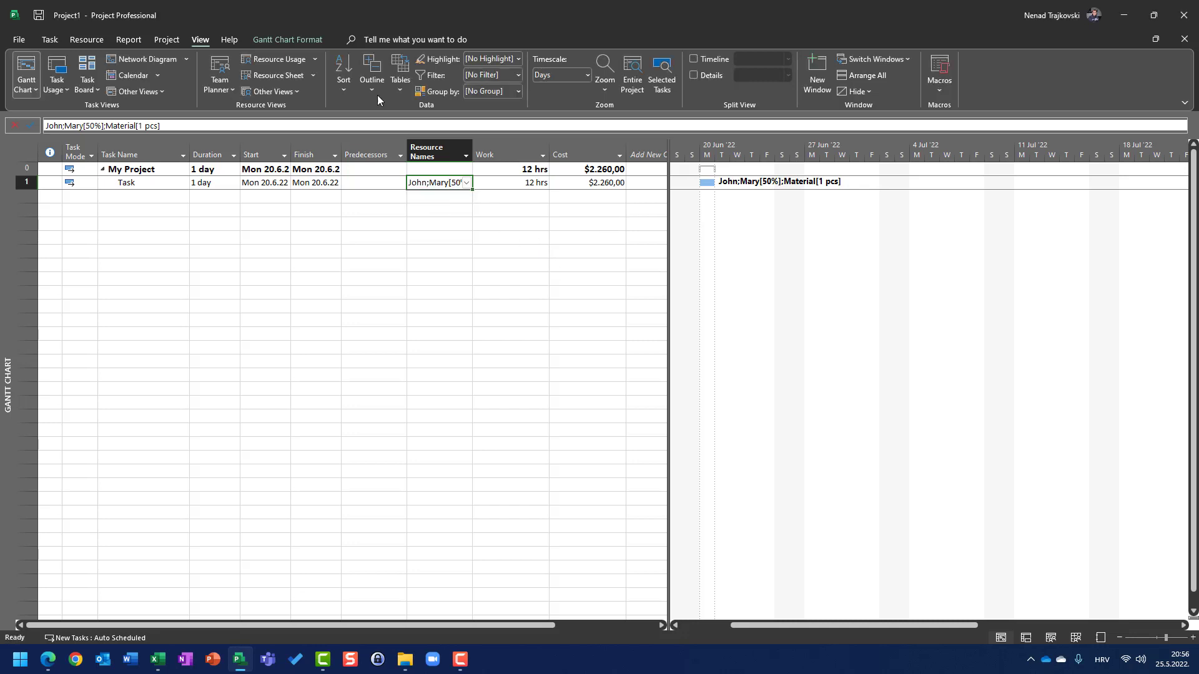
click(279, 76)
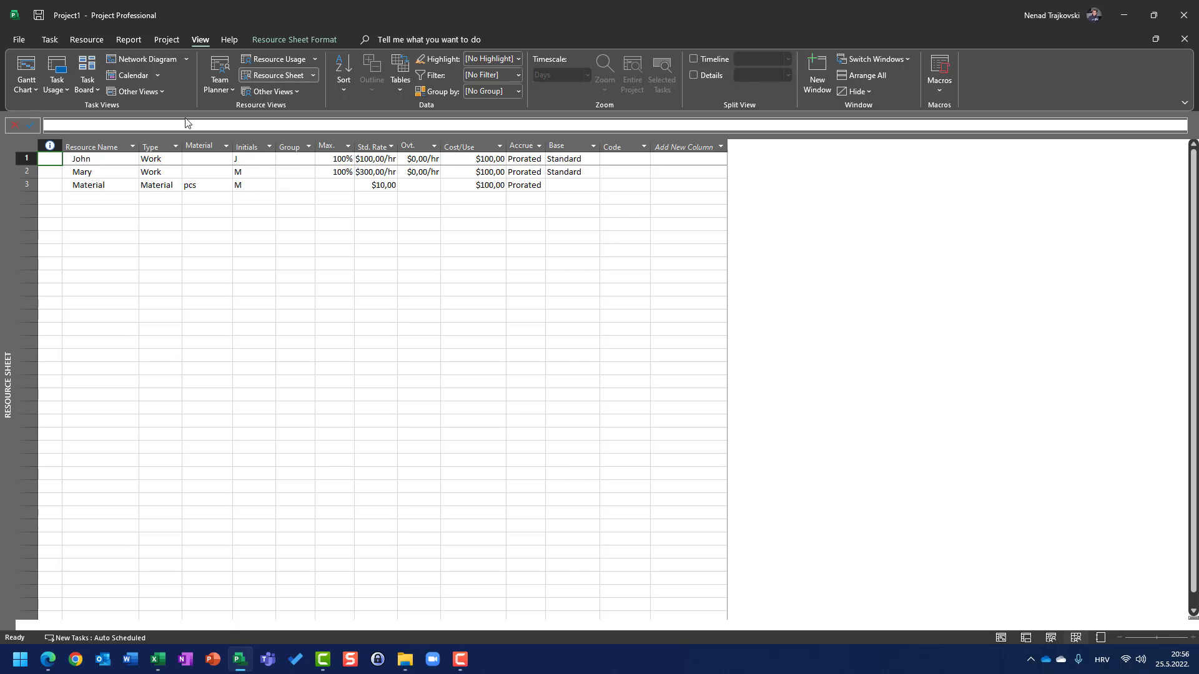
Set the duration of Task to 100 days in the Gantt Chart
click(25, 67)
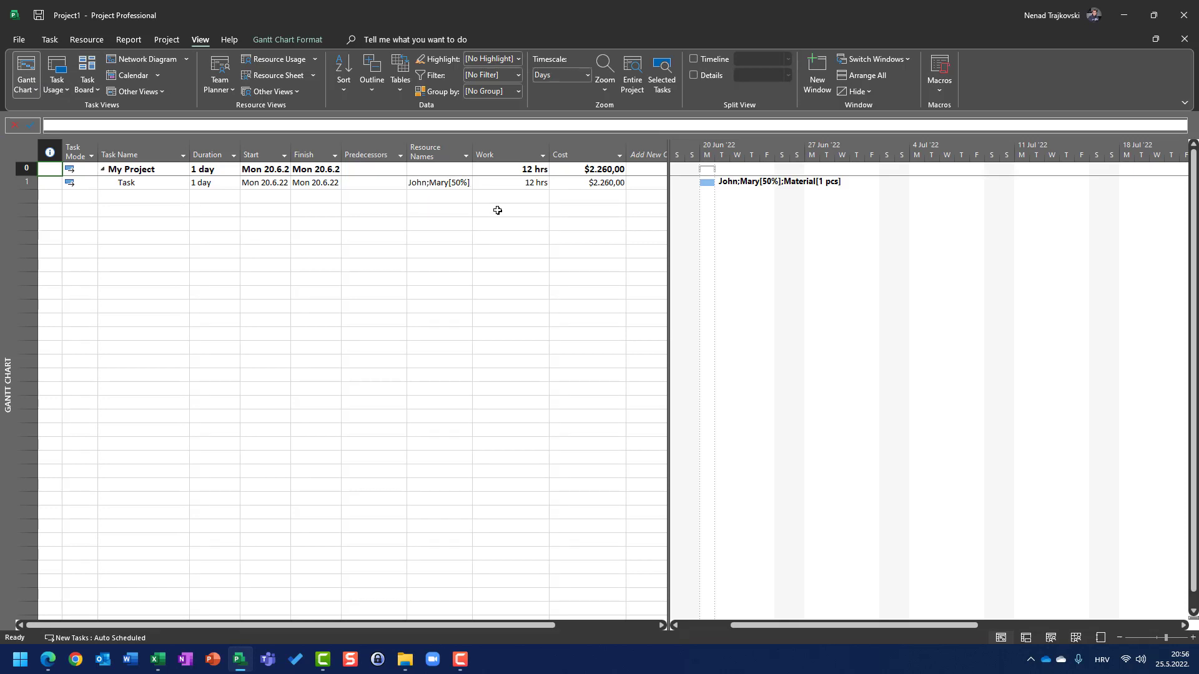
click(228, 185)
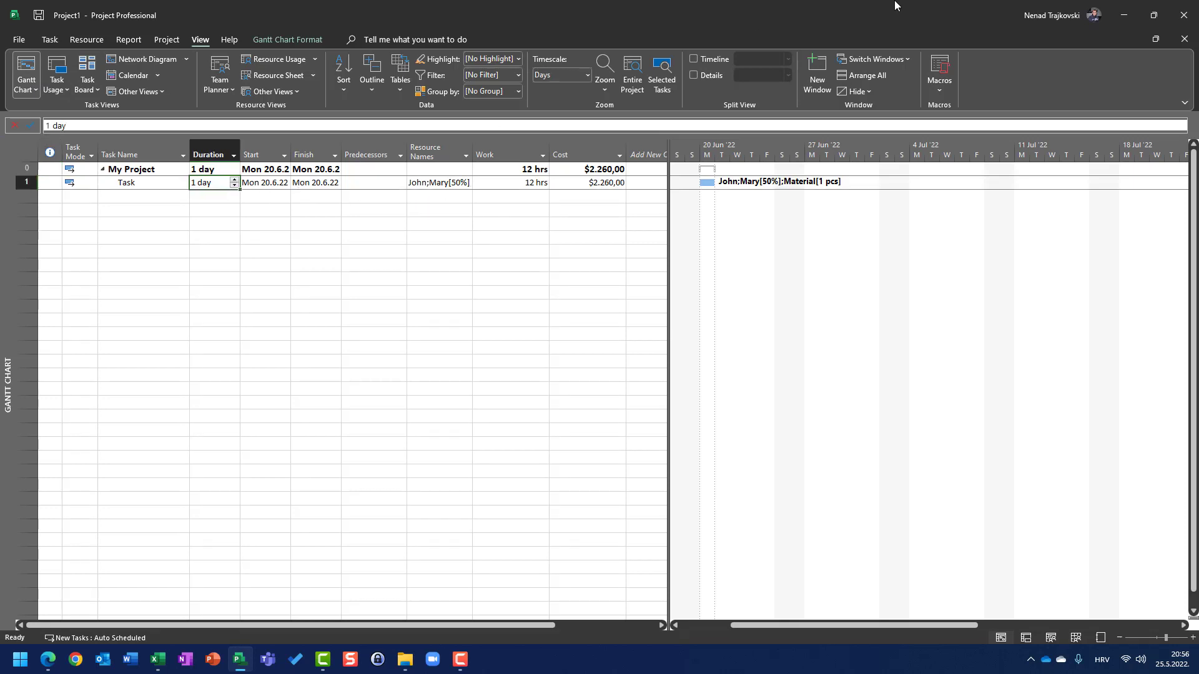
text(100)
key(Return)
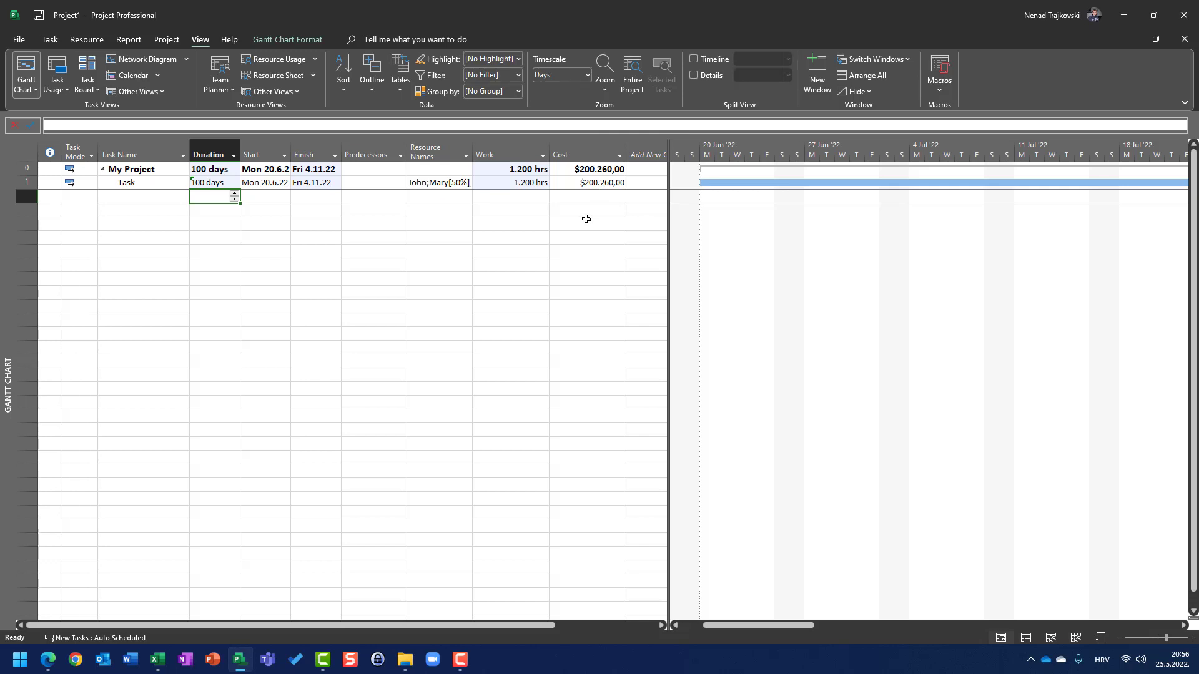
Return the duration of Task to 1 day in the Gantt Chart
key(Up)
text(1)
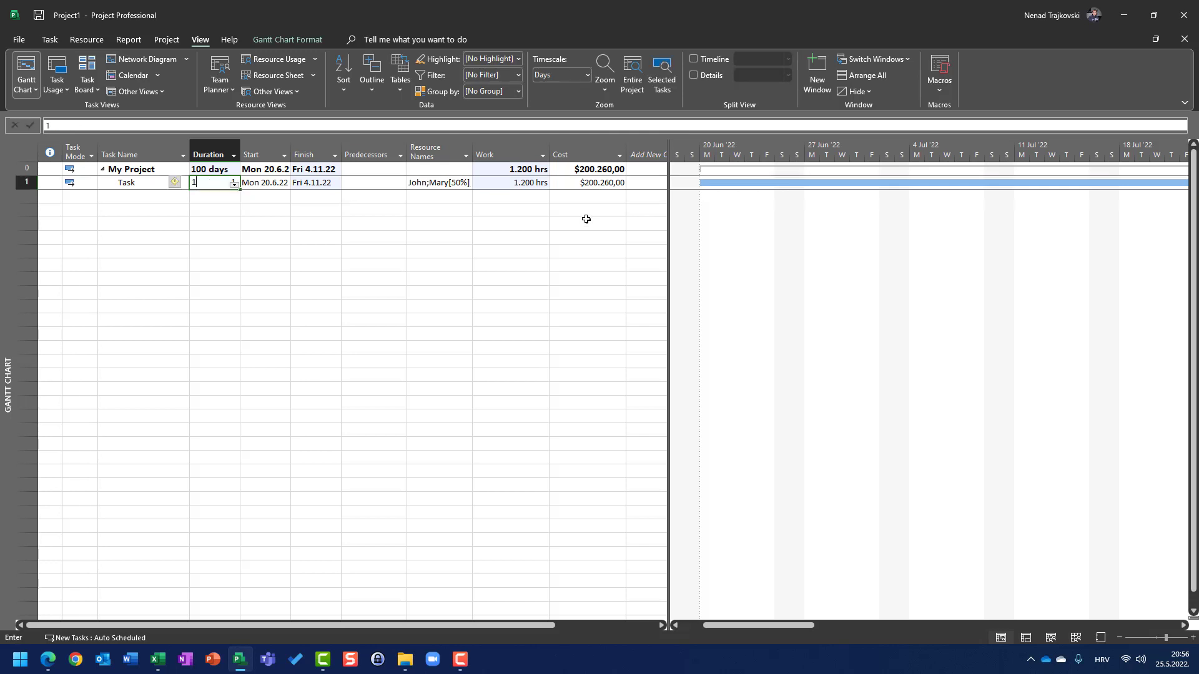
key(Return)
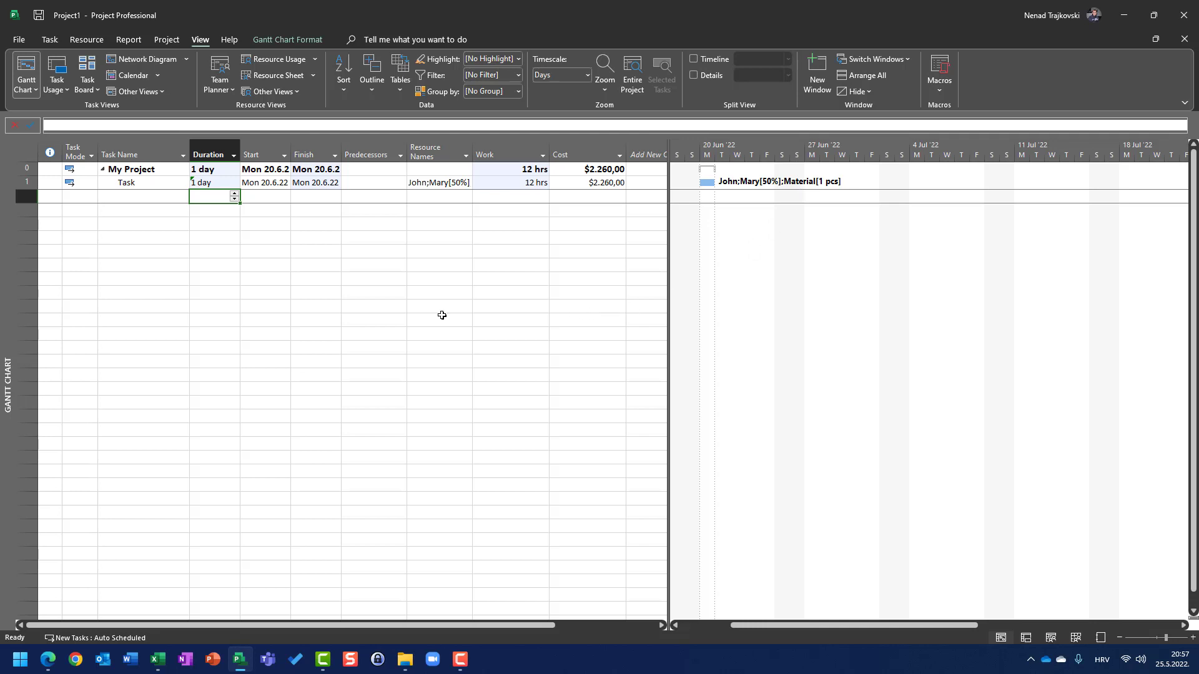
Review the second work resource's Cost/Use value in the Resource Sheet
click(286, 76)
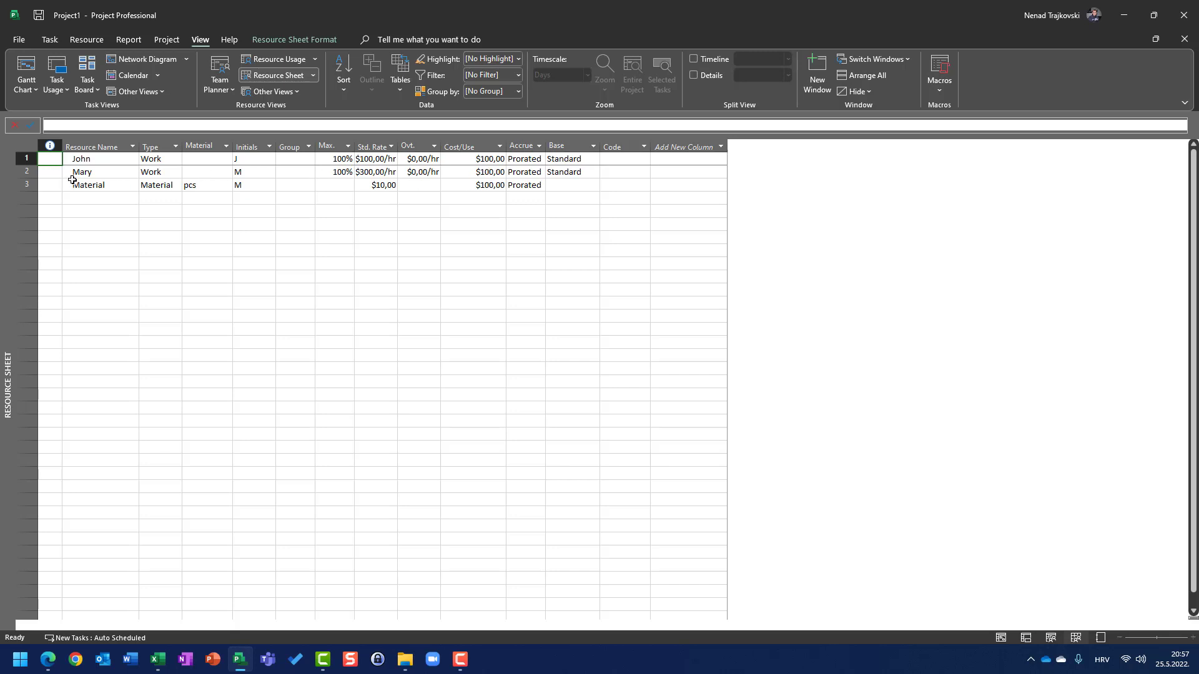
click(457, 173)
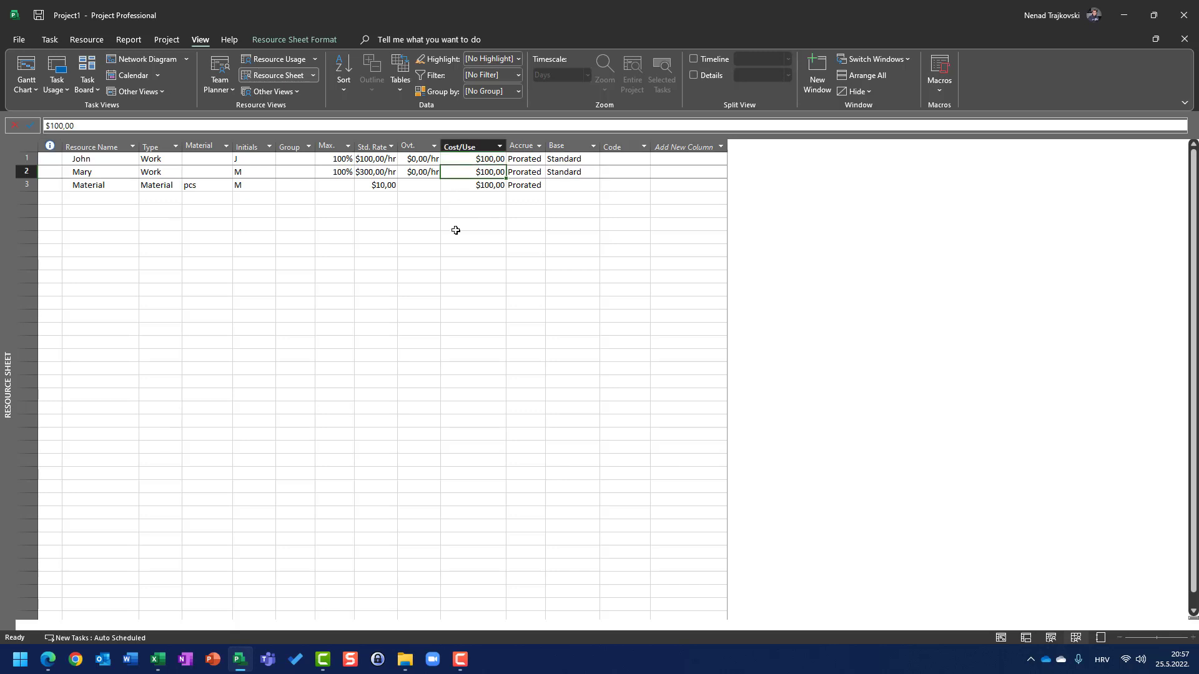